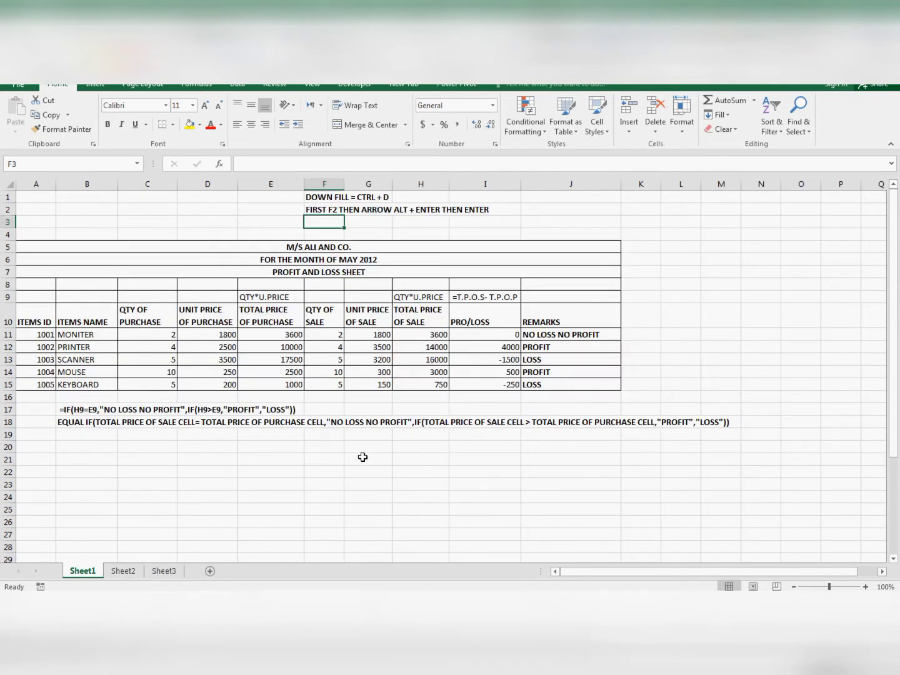
- Examine the profit and loss sheet, its formula notes and the shortcut notes in F1 and F2
click(363, 458)
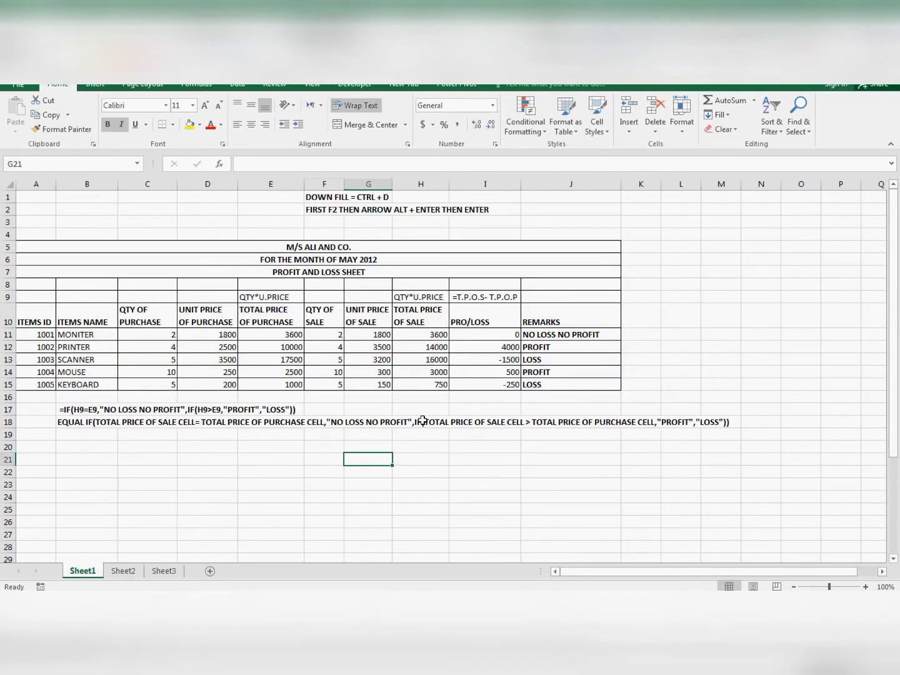
scroll(237, 329, up, 2)
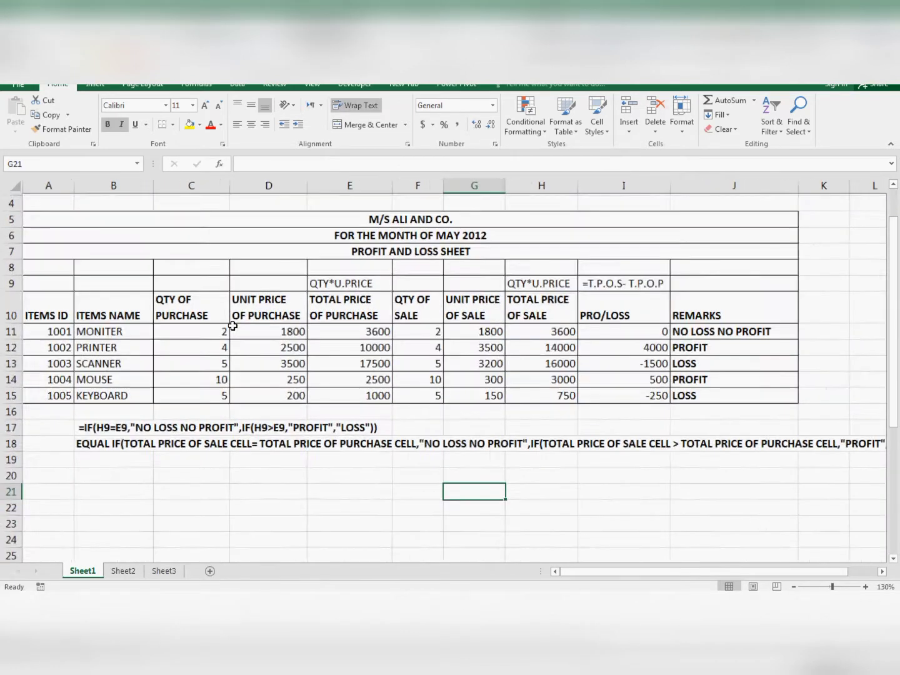
scroll(344, 333, down, 2)
scroll(344, 333, up, 2)
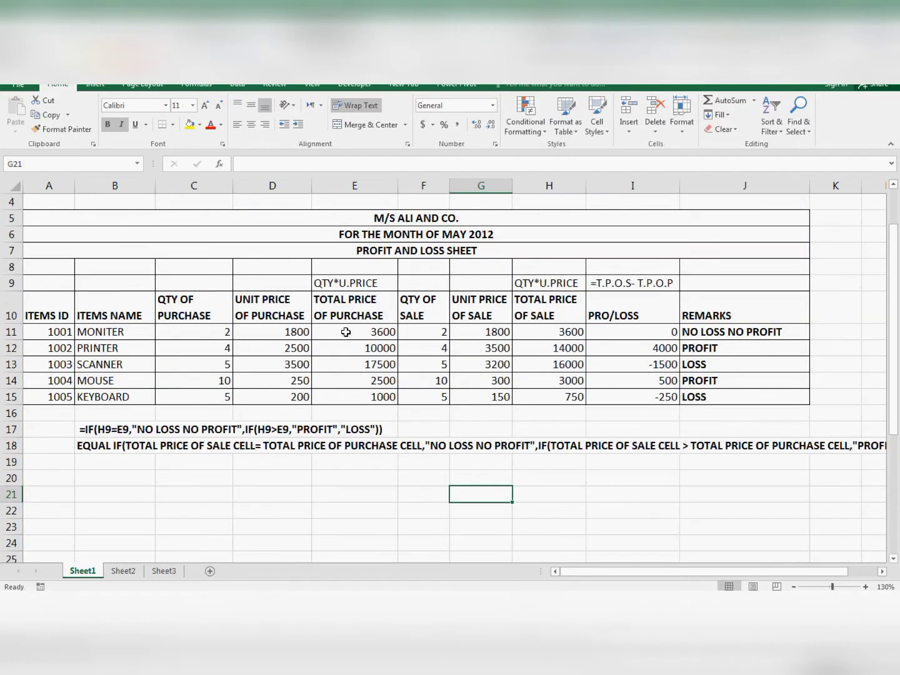
scroll(385, 341, up, 1)
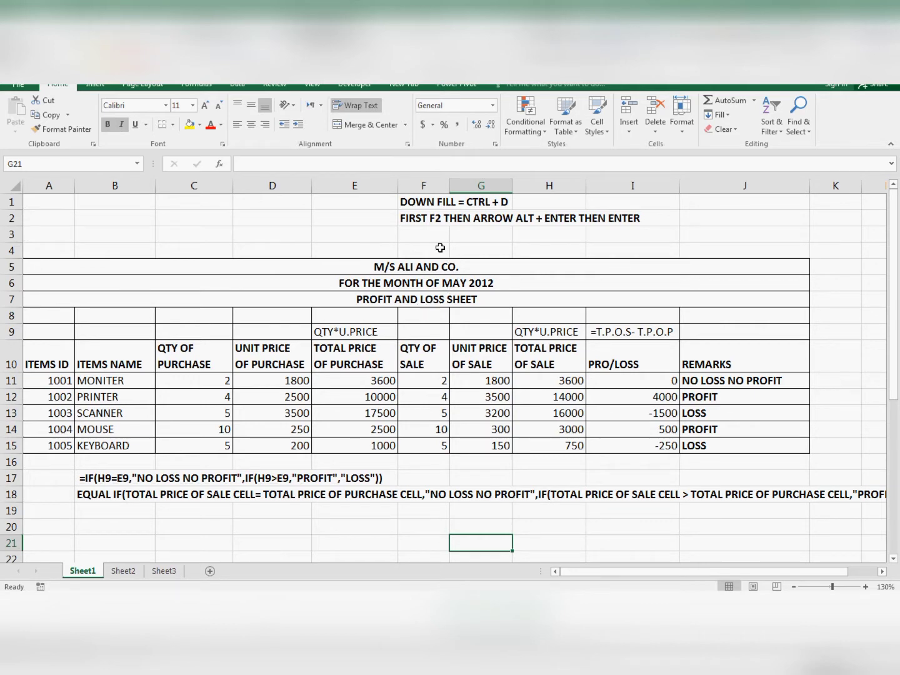
scroll(420, 253, up, 2)
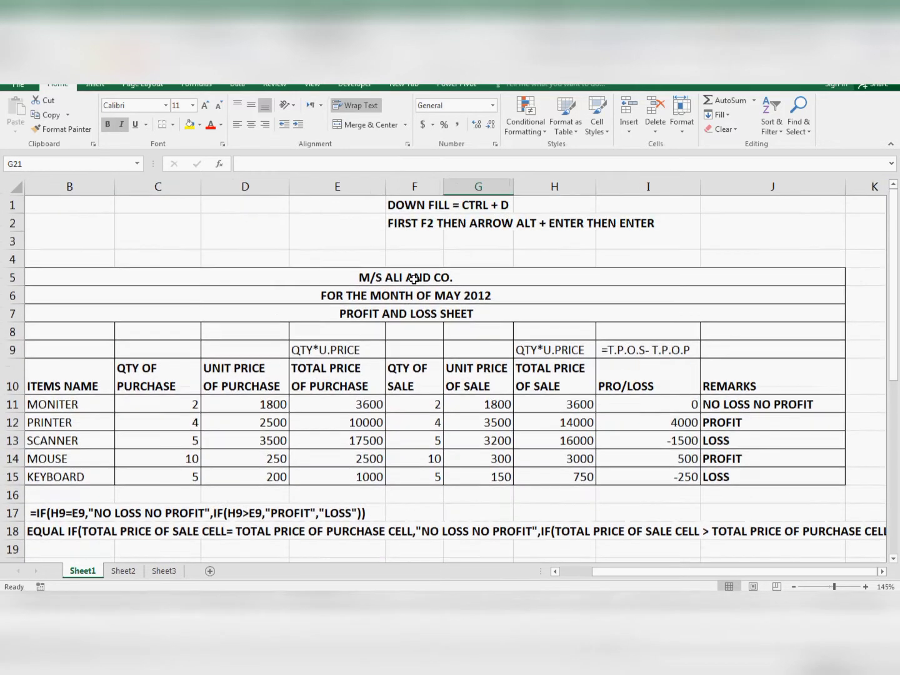
click(402, 205)
click(469, 223)
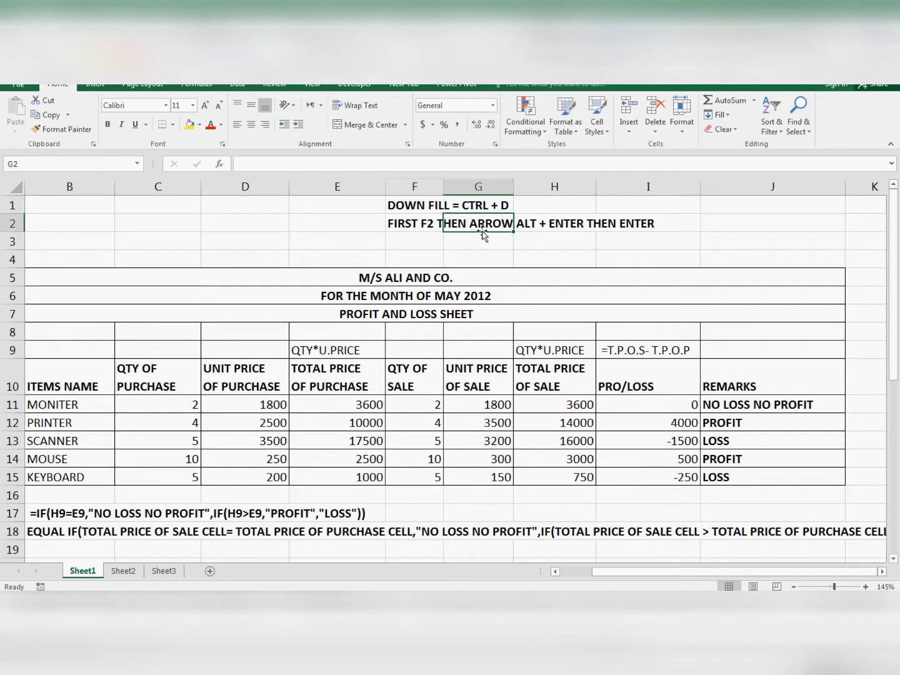
click(477, 199)
click(523, 211)
- Enter a sample person's name in cell C1
click(132, 208)
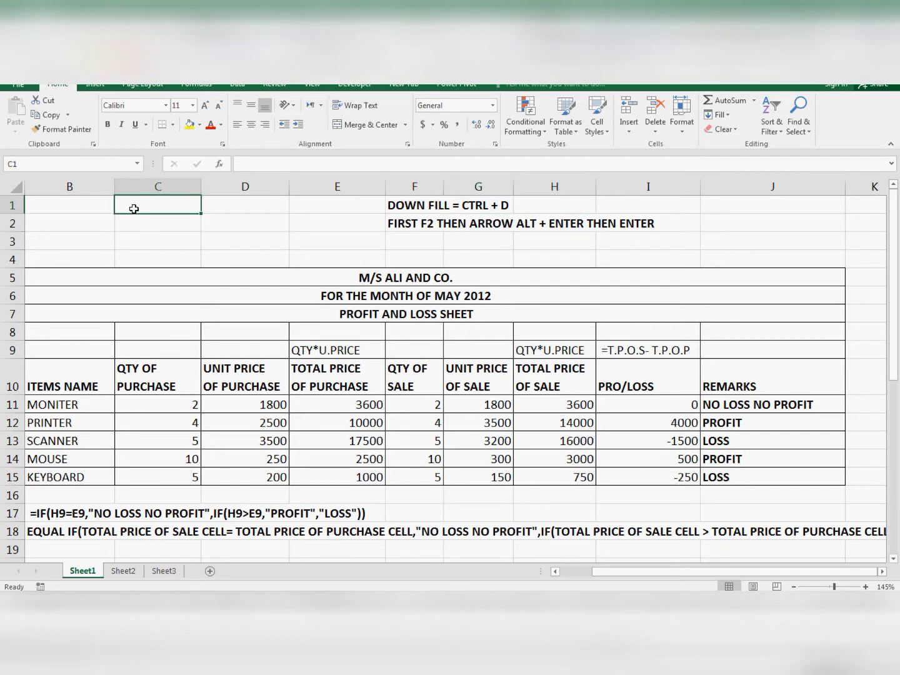
text(umer)
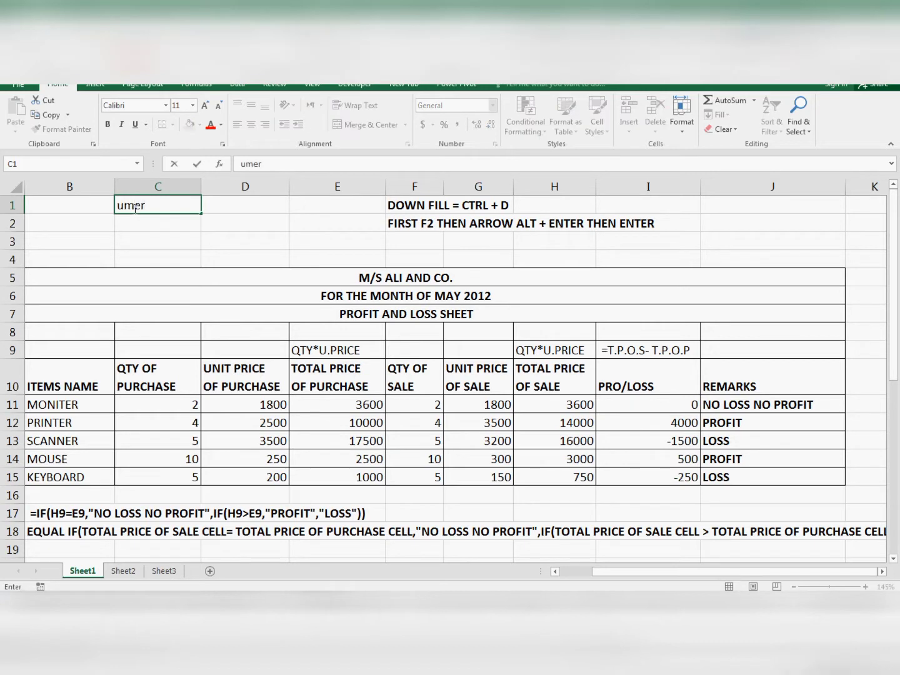
key(Return)
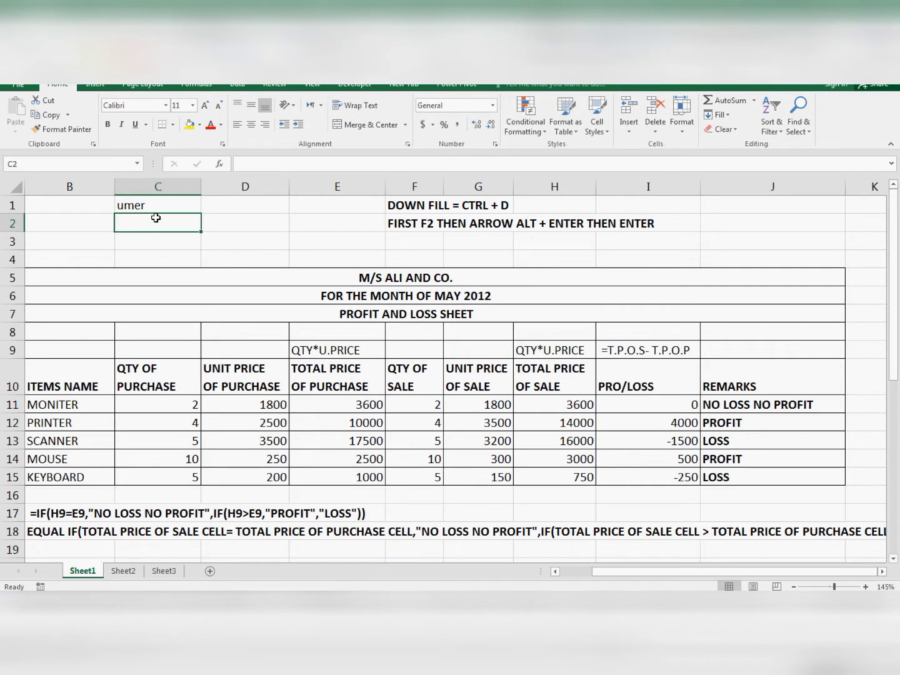
- Fill the sample name from C1 down into C2, and delete the copy
click(141, 201)
click(145, 227)
key(ctrl+d)
key(Delete)
- Fill the sample name in C1 down through cell C4
drag(138, 206, 148, 257)
click(149, 220)
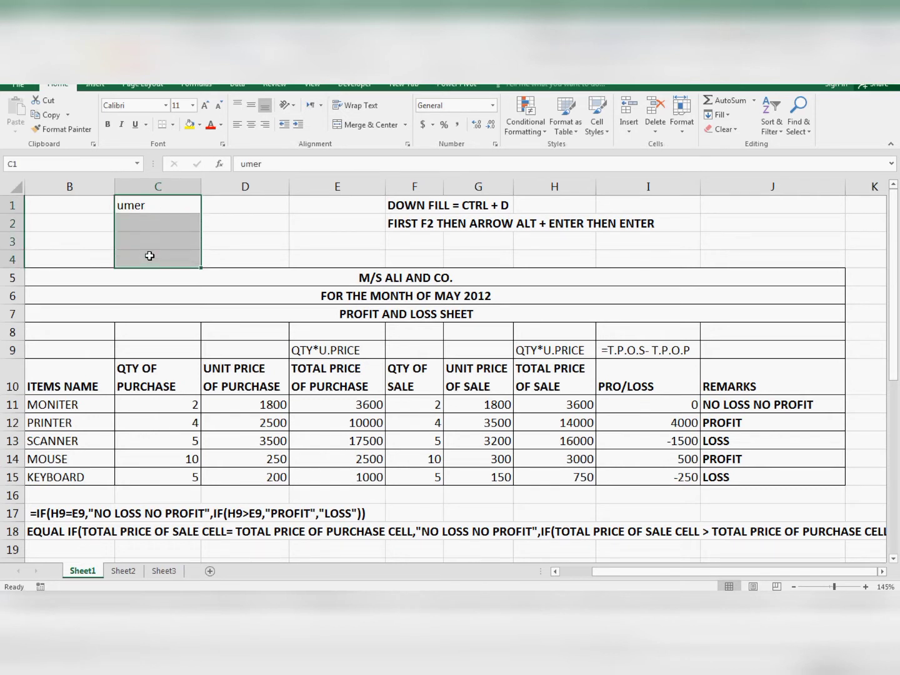
click(144, 205)
key(F2)
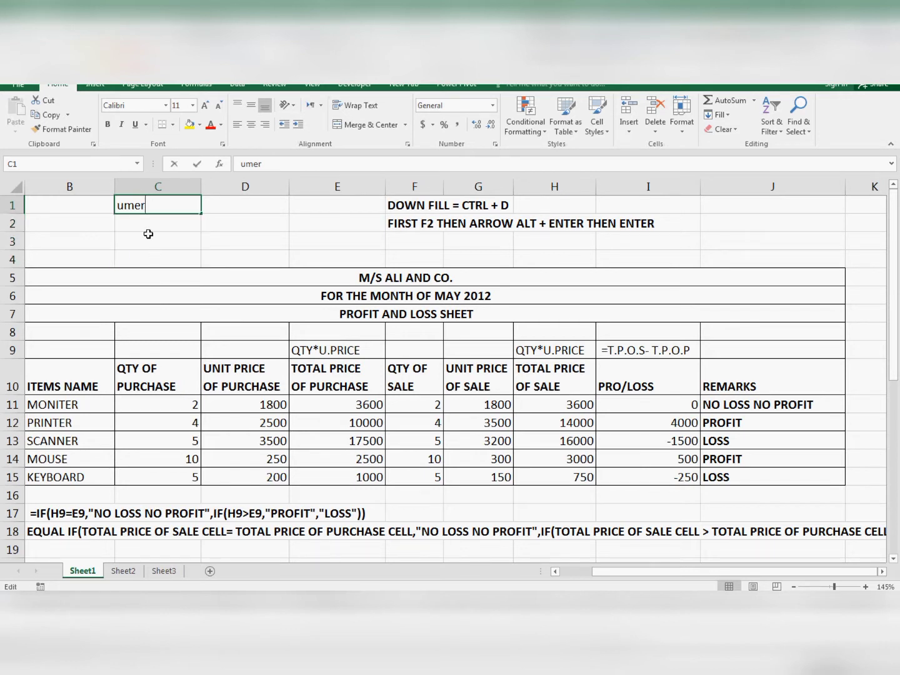
key(Return)
drag(132, 203, 144, 256)
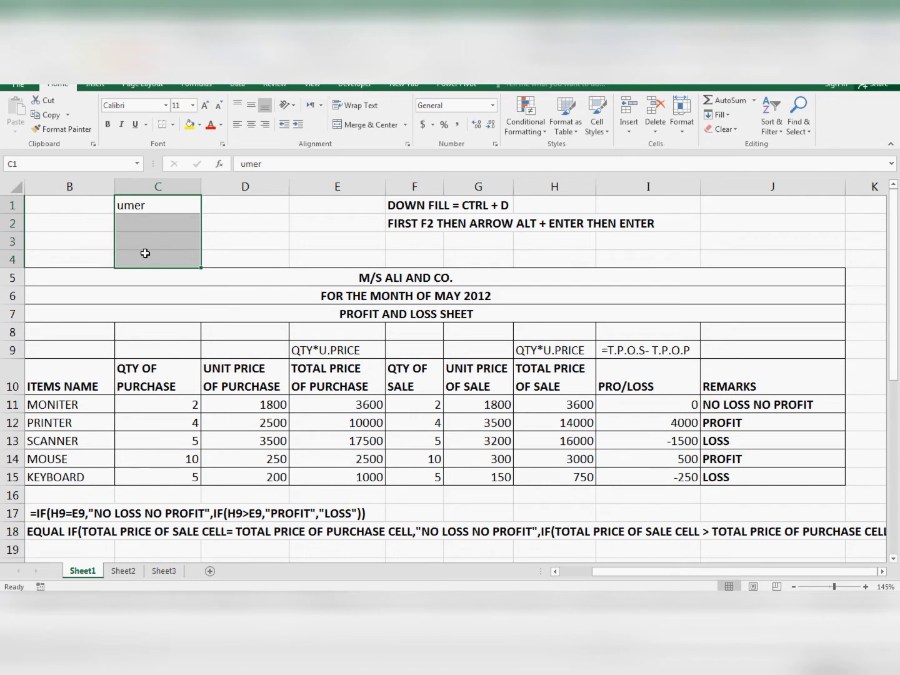
key(ctrl+d)
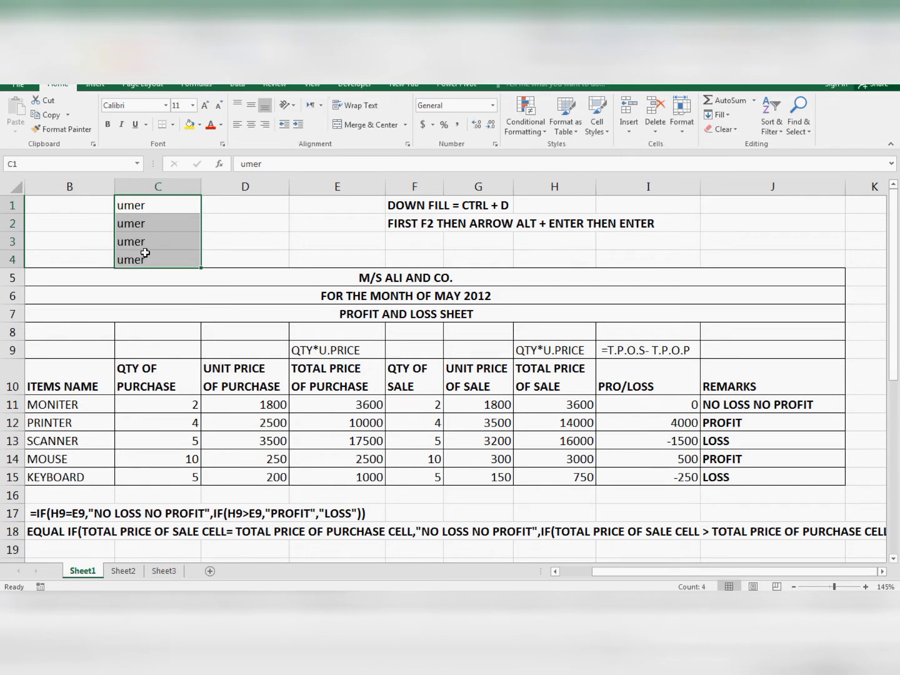
- Clear the sample names from C1:C4
key(Delete)
click(222, 223)
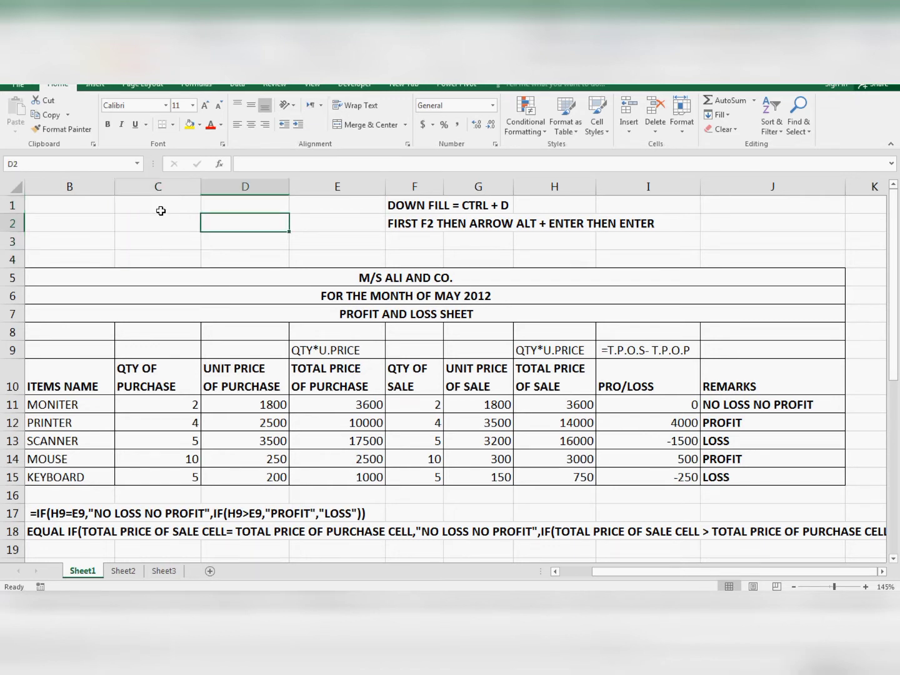
click(159, 236)
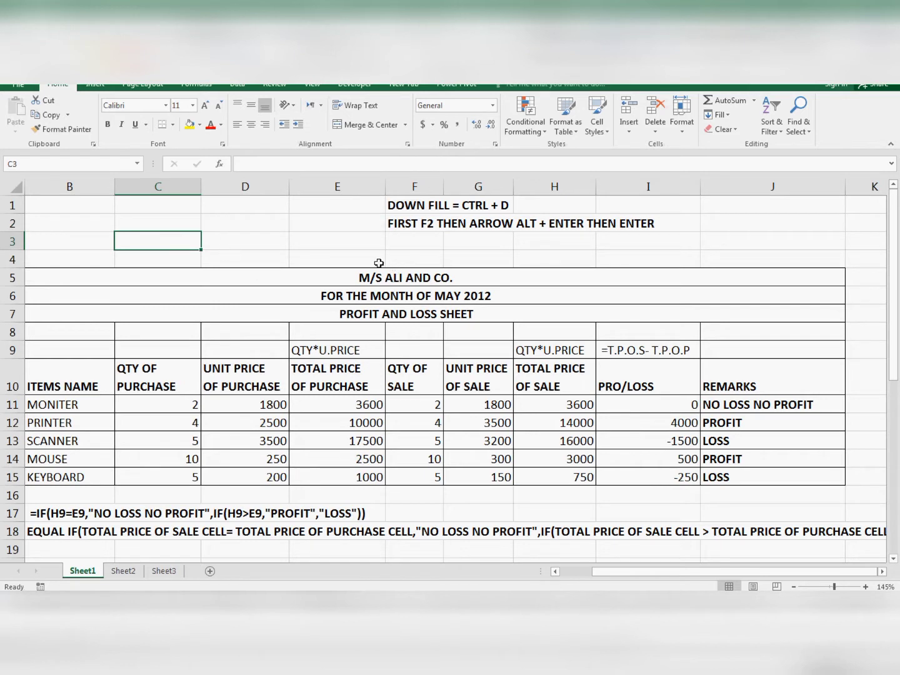
- Enter "unit price of purchase" in empty cell C29 as sample text for the in-cell line break
click(407, 227)
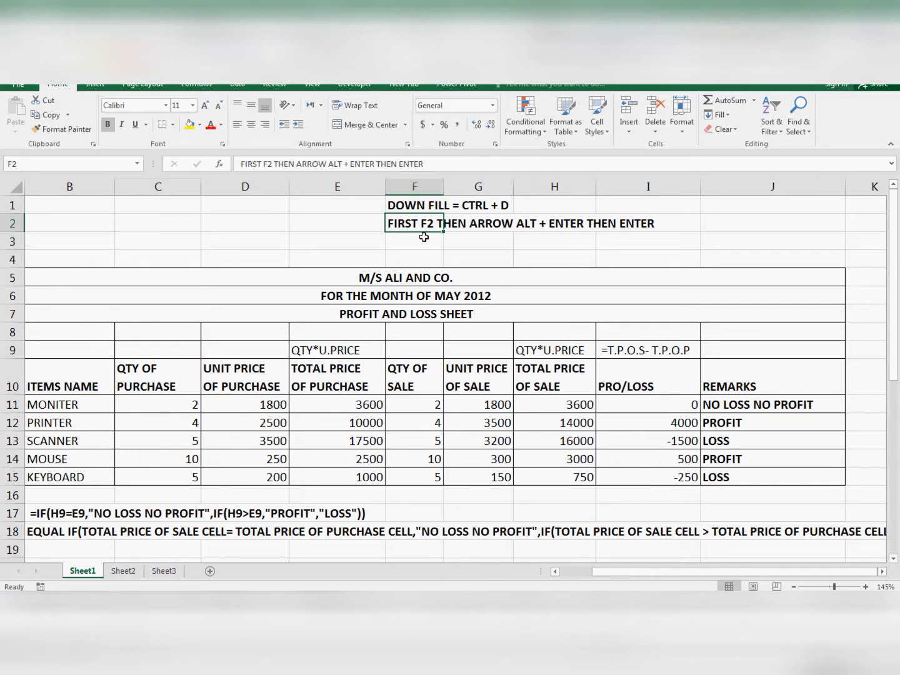
click(465, 225)
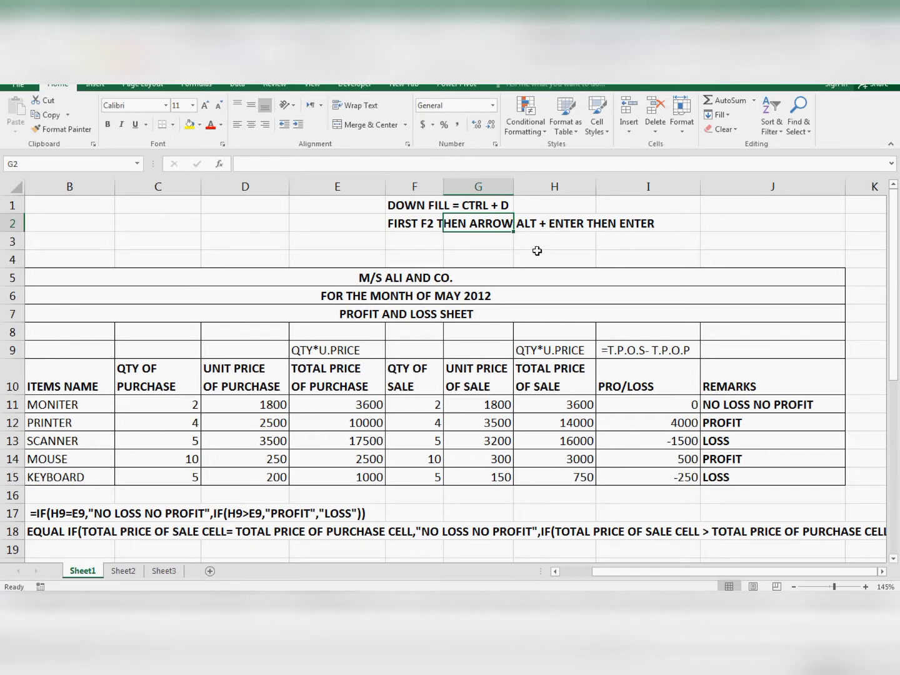
click(536, 251)
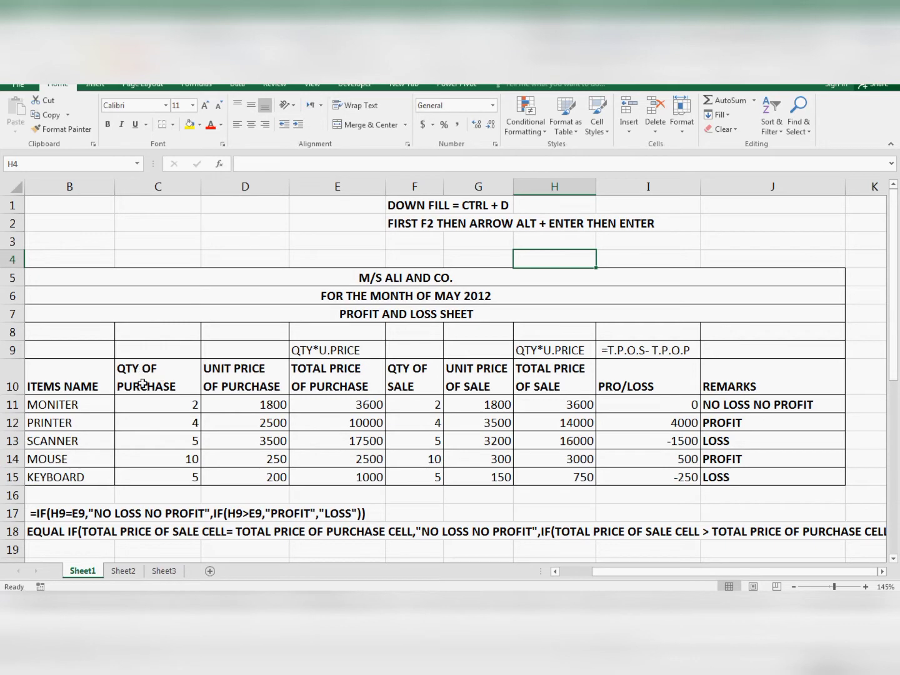
scroll(195, 413, down, 5)
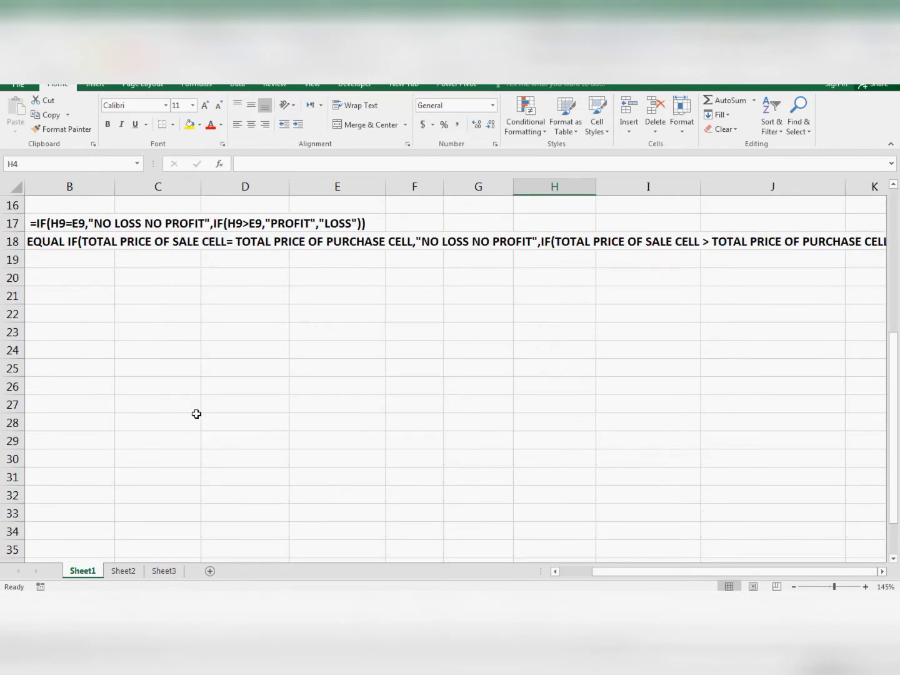
click(159, 434)
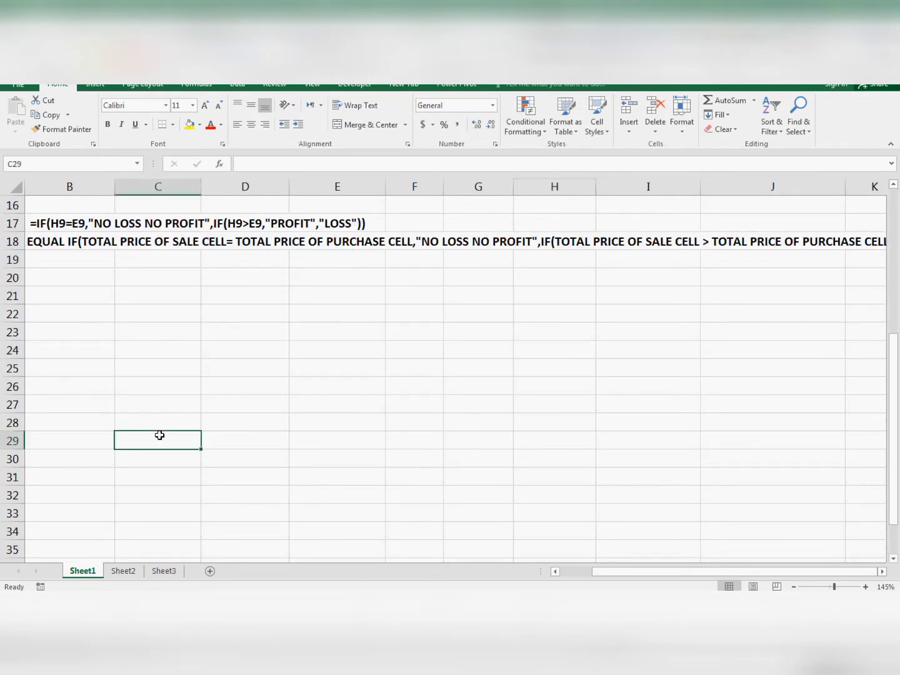
text(un)
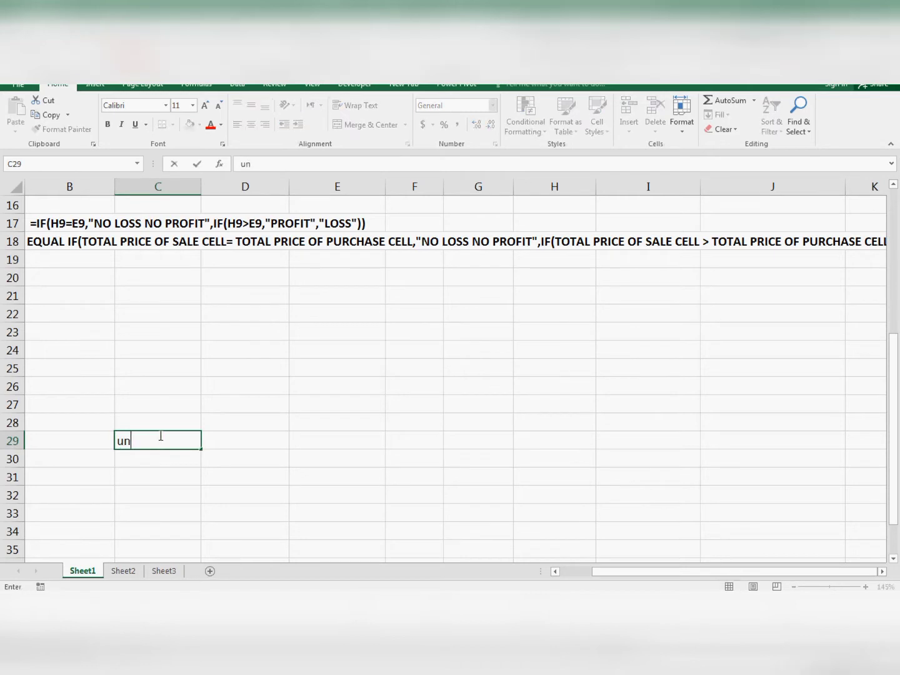
text(it price of purchase)
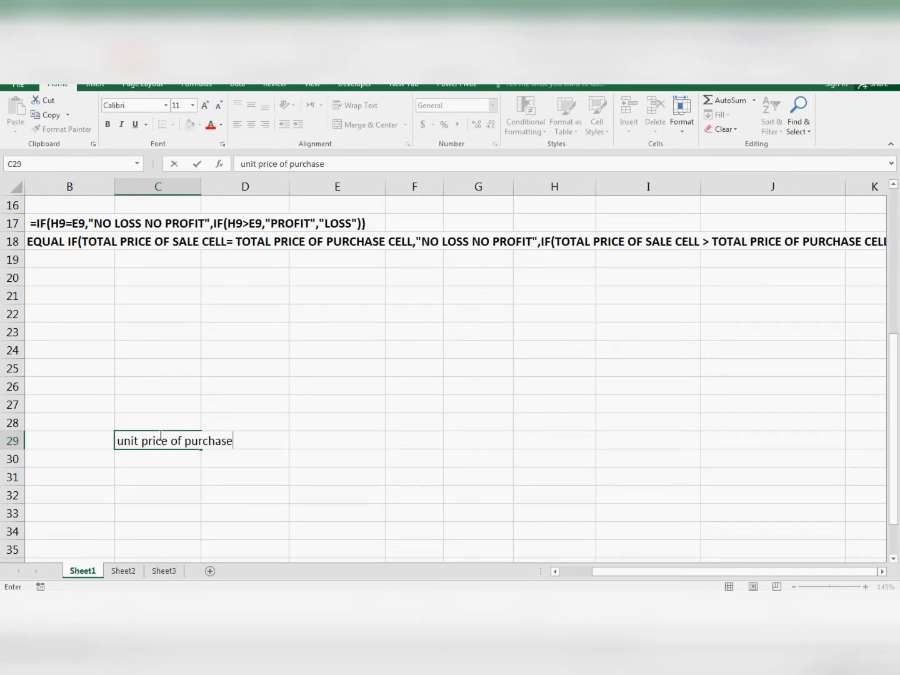
key(Return)
- Insert a line break after "unit price" in cell C29, and undo it
click(160, 435)
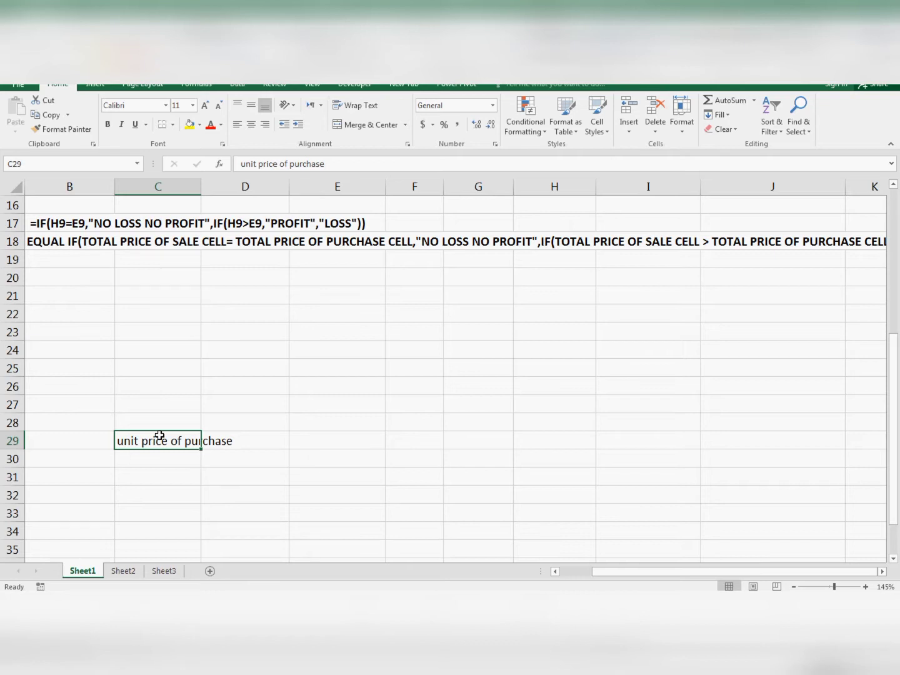
key(F2)
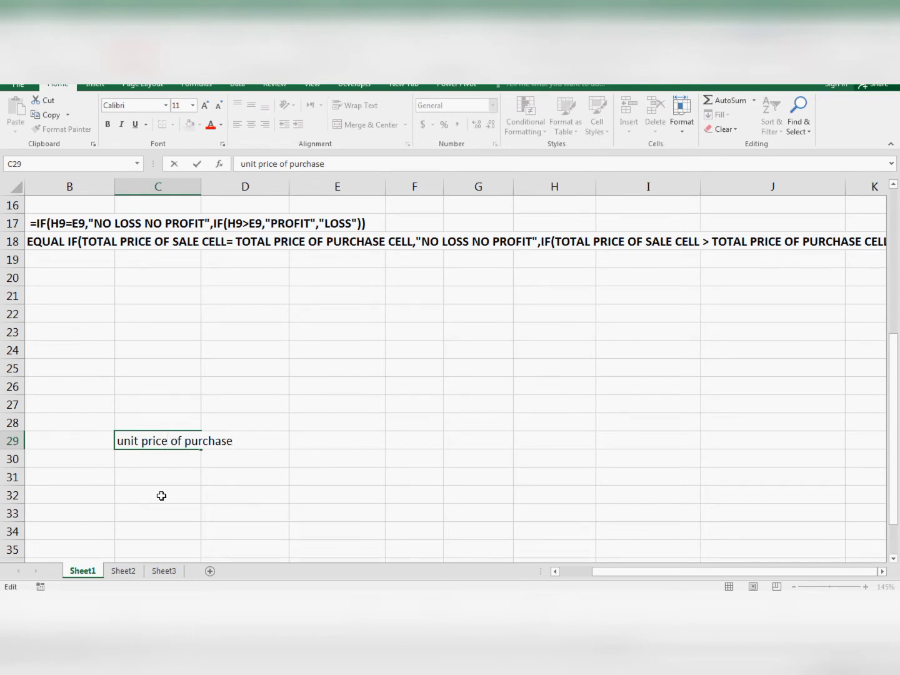
key(alt+Return)
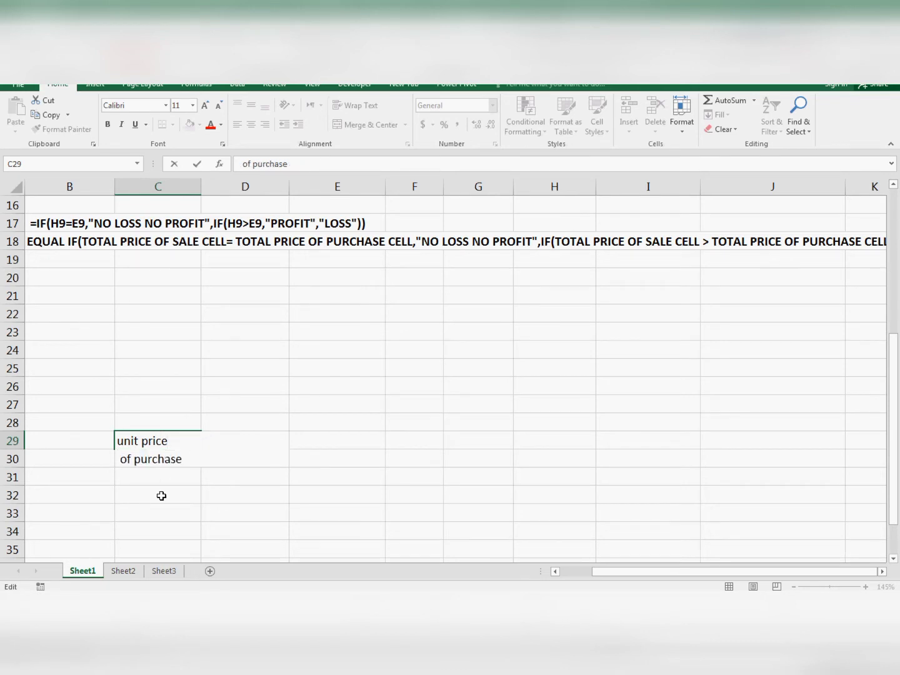
key(Return)
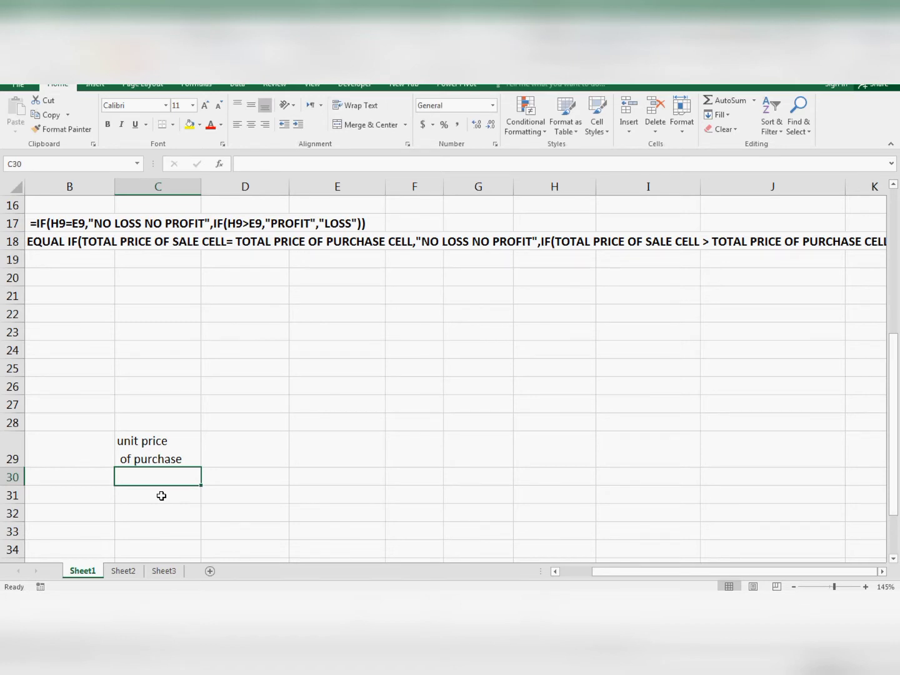
key(ctrl+z)
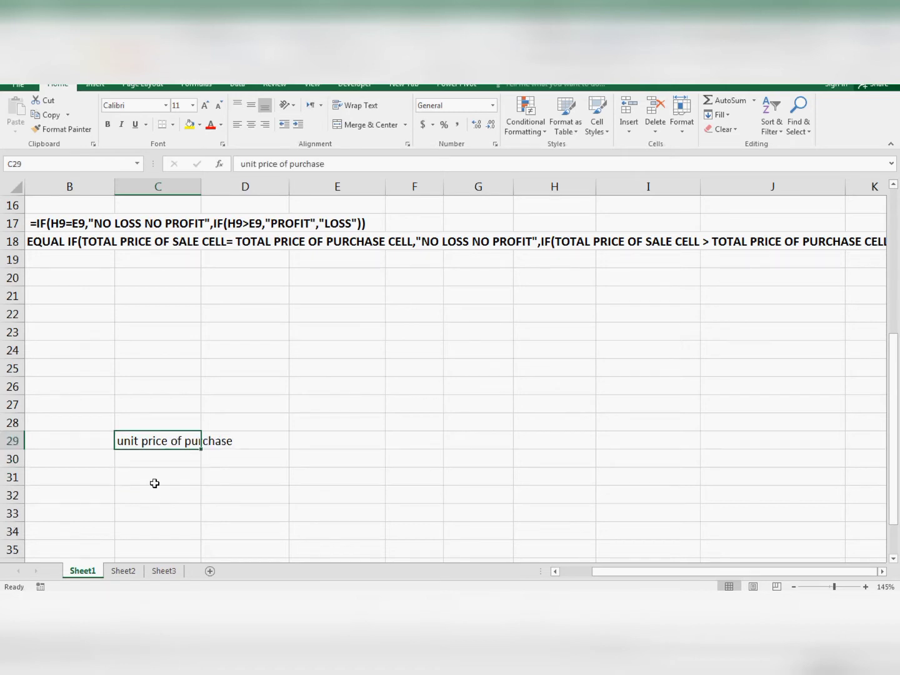
- Break the text in C29 into two lines, "unit price" and "of purchase", without a leading space on the second line
double_click(157, 441)
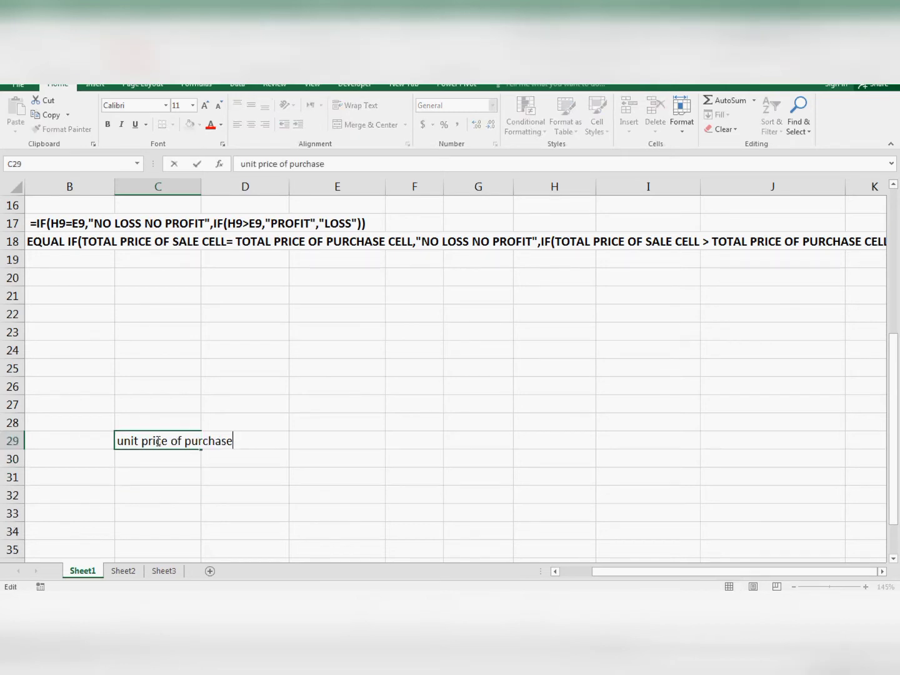
key(Escape)
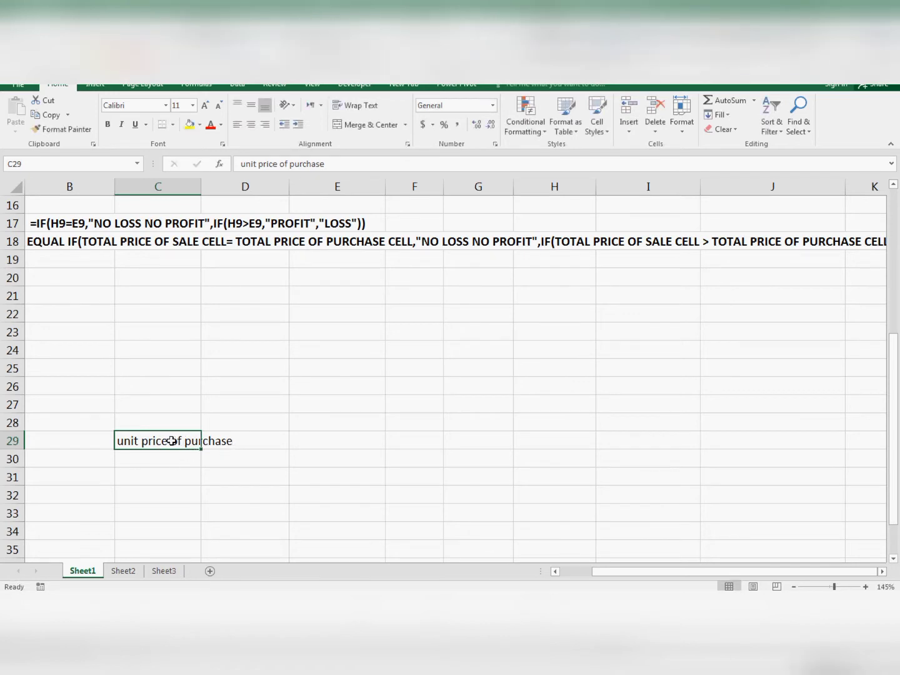
double_click(171, 441)
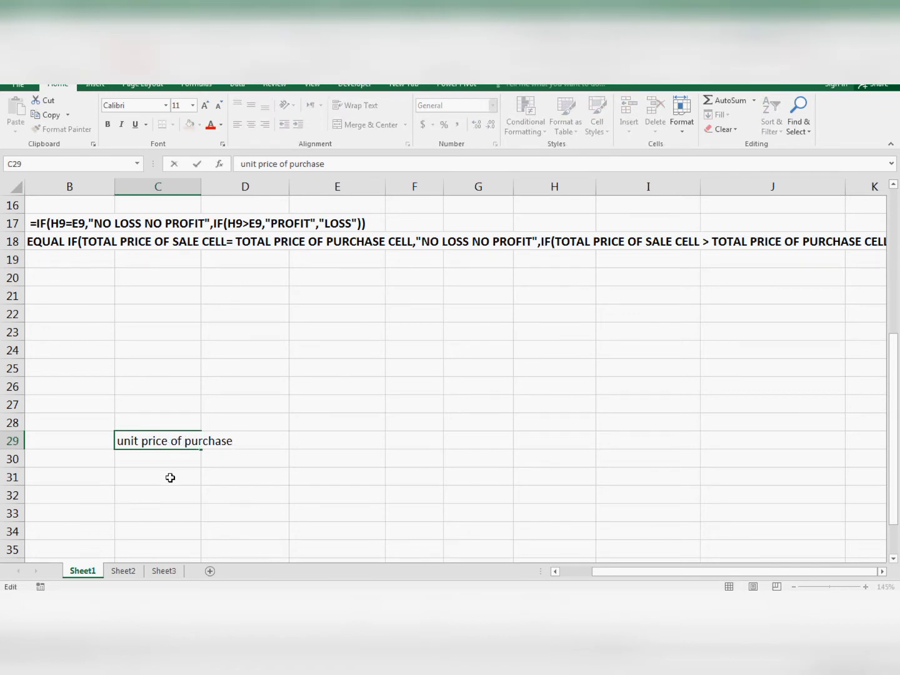
key(alt+Return)
key(Return)
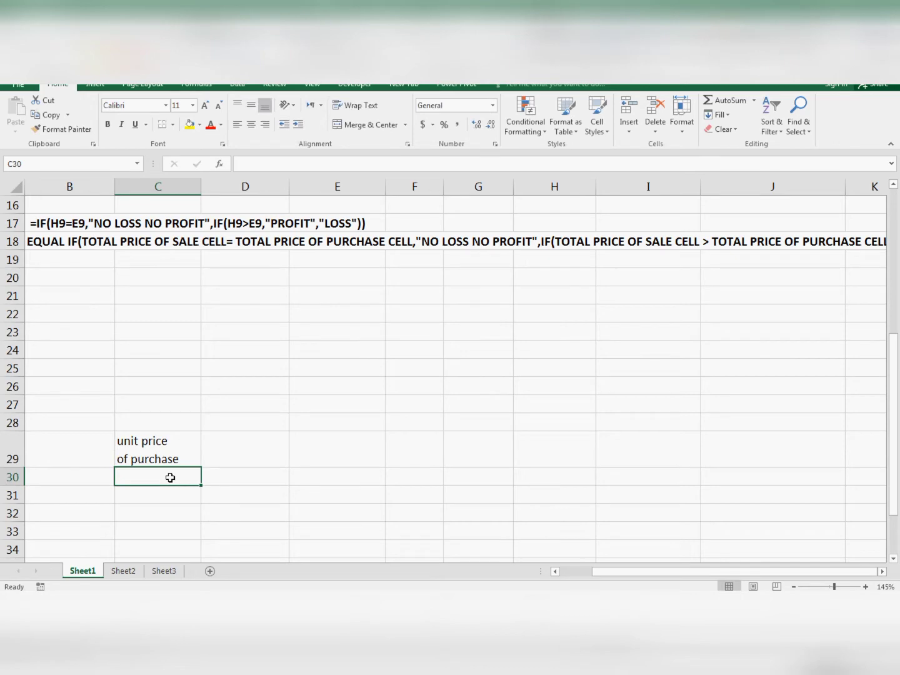
- Delete the sample text from cell C29
key(Up)
key(Delete)
key(Up)
key(Up)
key(Up)
key(Up)
key(Up)
key(Up)
key(Up)
key(Up)
key(Up)
key(Up)
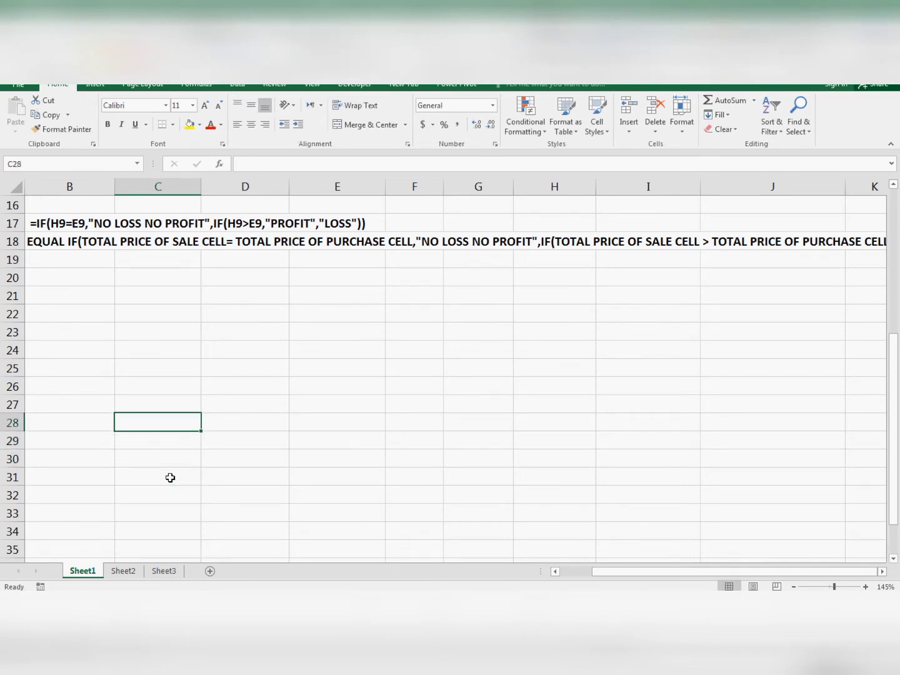
- Return to the profit and loss table and review the ITEMS ID column from its heading in A10
key(Up)
key(Up)
key(Up)
key(Up)
key(Up)
key(Up)
key(Up)
key(Up)
key(Up)
key(Up)
key(Up)
key(Up)
key(Up)
key(Up)
key(Up)
key(Up)
key(Up)
key(Up)
key(Down)
key(Down)
key(Down)
key(Down)
key(Down)
key(Down)
key(Down)
key(Down)
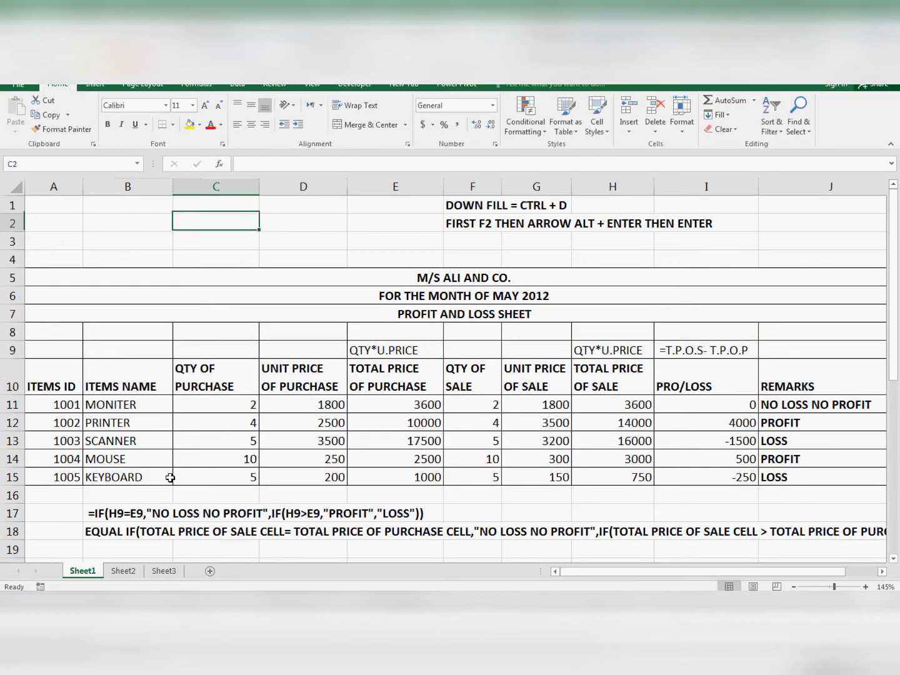
key(Down)
key(Down)
key(Left)
key(Left)
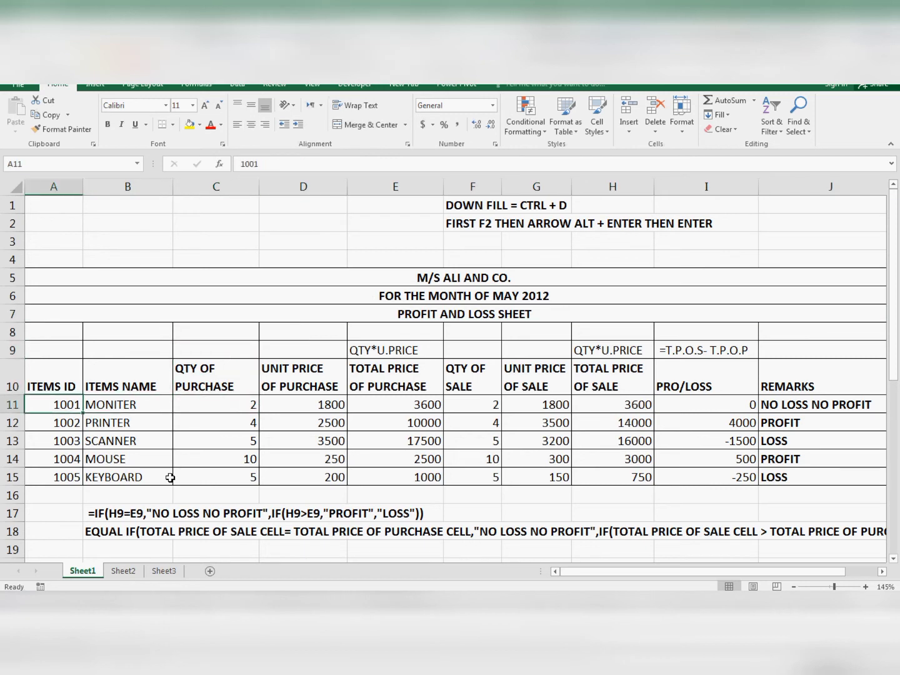
key(Down)
key(Down)
key(Down)
key(Down)
key(Up)
key(Up)
key(Up)
key(Up)
key(Up)
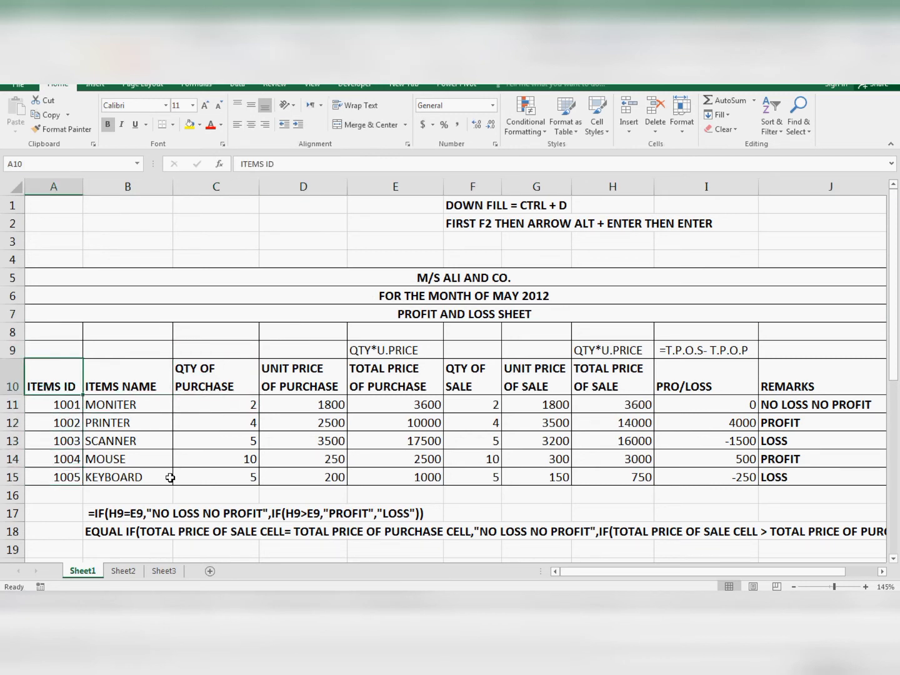
- Examine the individual item IDs listed beneath the heading in column A
key(Down)
key(Down)
key(Down)
key(Down)
key(Up)
- Examine the item names listed in the ITEMS NAME column, from B11 down
key(Up)
key(Up)
key(Down)
key(Down)
key(Down)
key(Down)
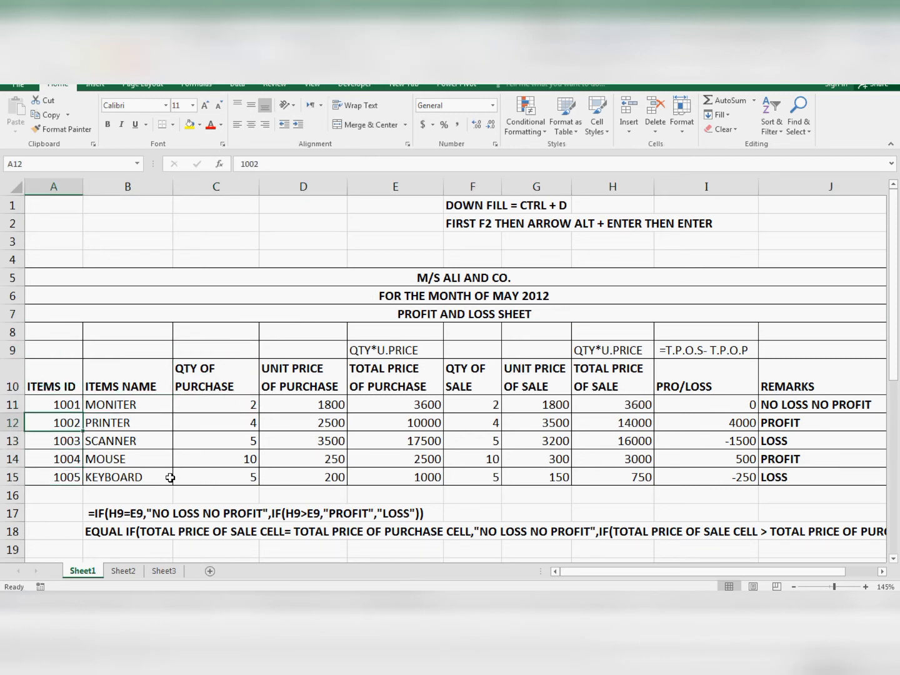
key(Right)
key(Up)
key(Up)
key(Up)
key(Up)
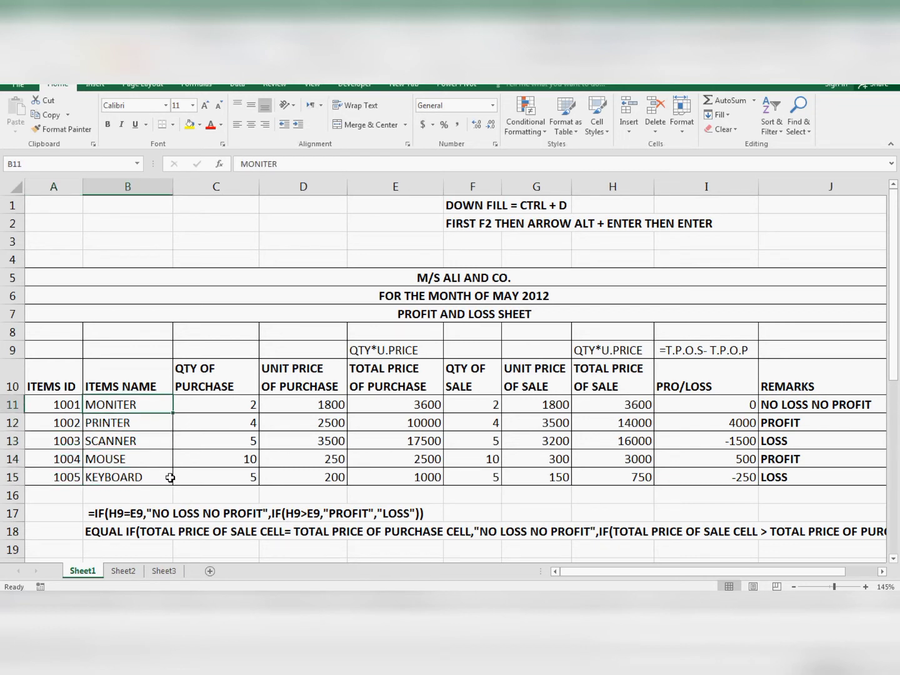
key(Down)
key(Down)
key(Down)
key(Up)
key(Up)
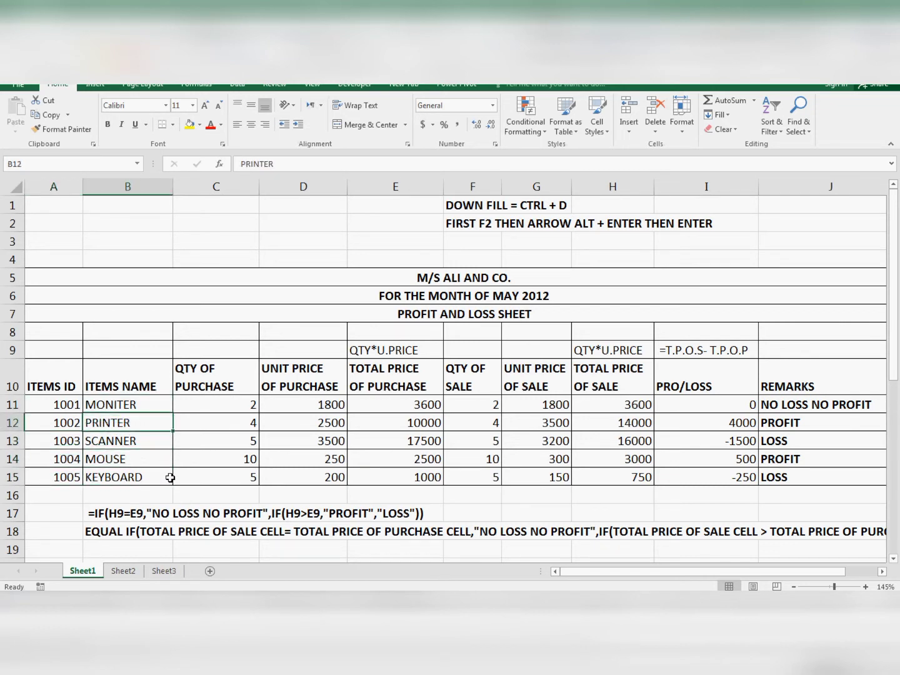
key(Down)
key(Down)
key(Down)
key(Down)
key(Up)
key(Up)
key(Up)
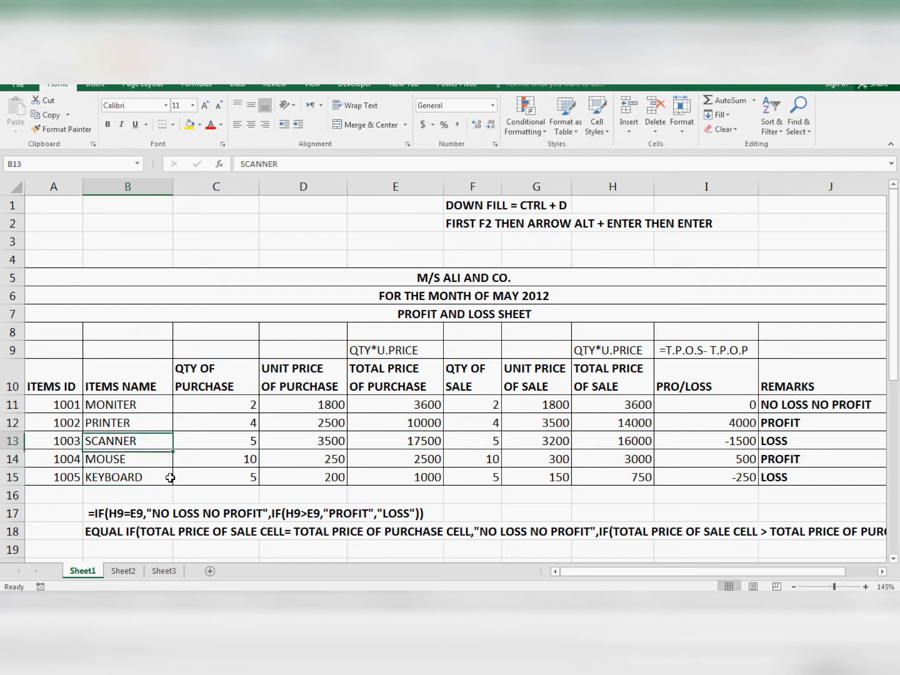
key(Up)
key(Up)
- Examine the QTY OF PURCHASE heading and the quantity for the first item in C11
key(Right)
key(Left)
key(Right)
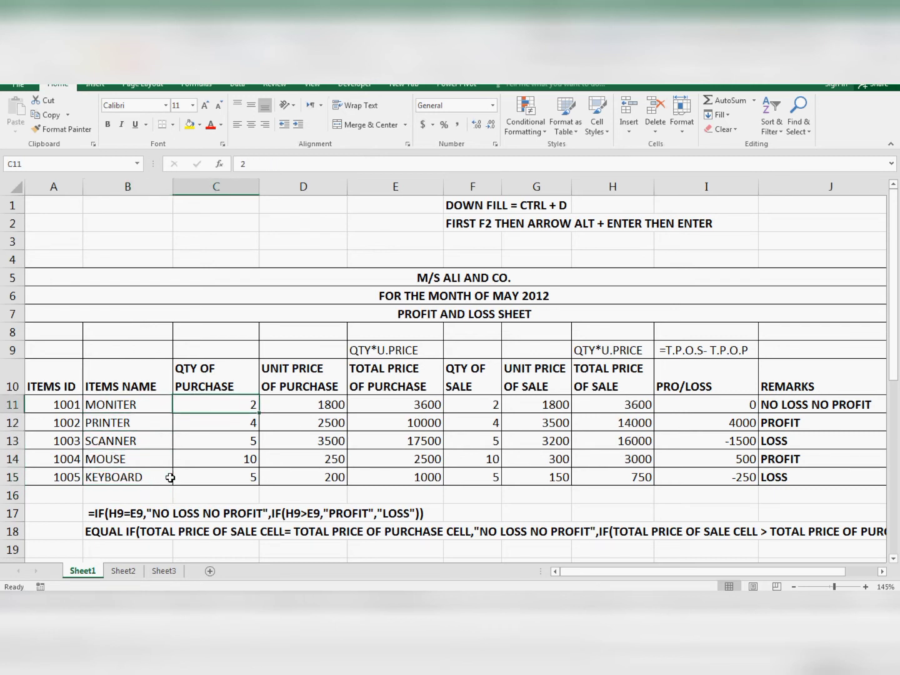
key(Up)
key(Down)
- Review the company name, month and sheet title in the merged heading rows 5 to 7
click(444, 279)
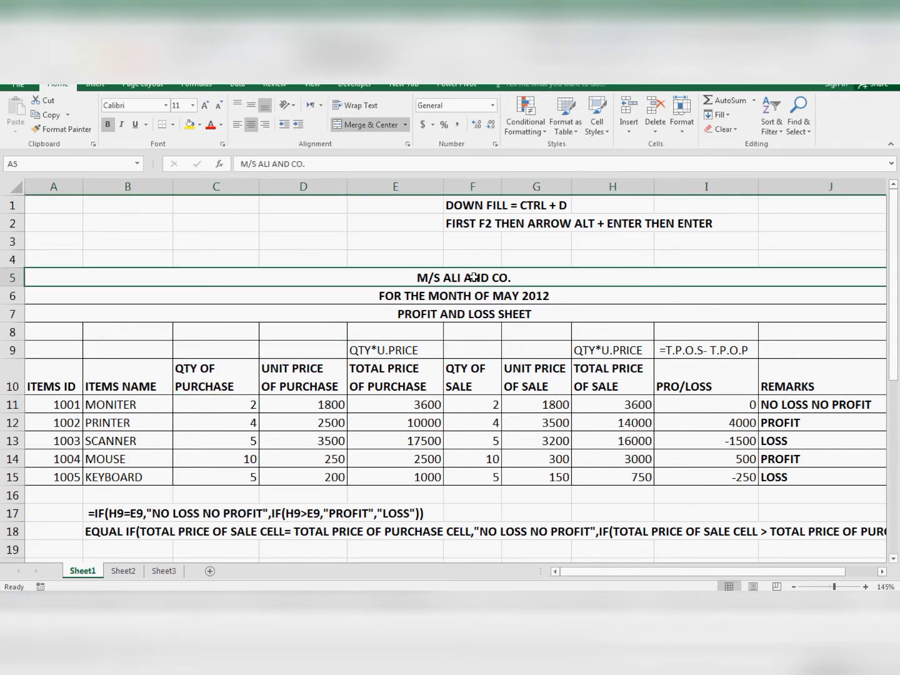
click(400, 296)
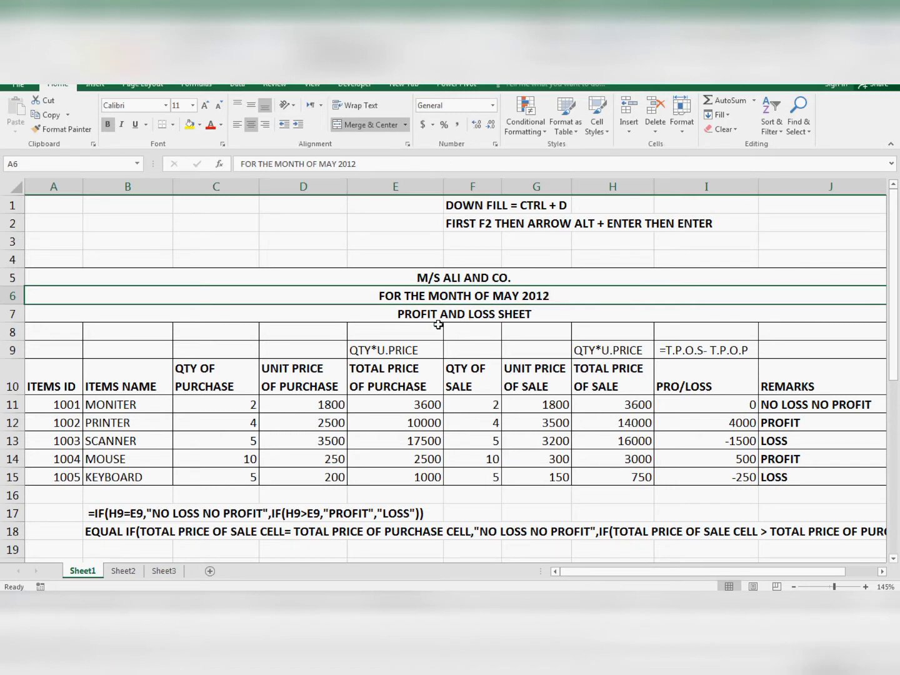
click(401, 319)
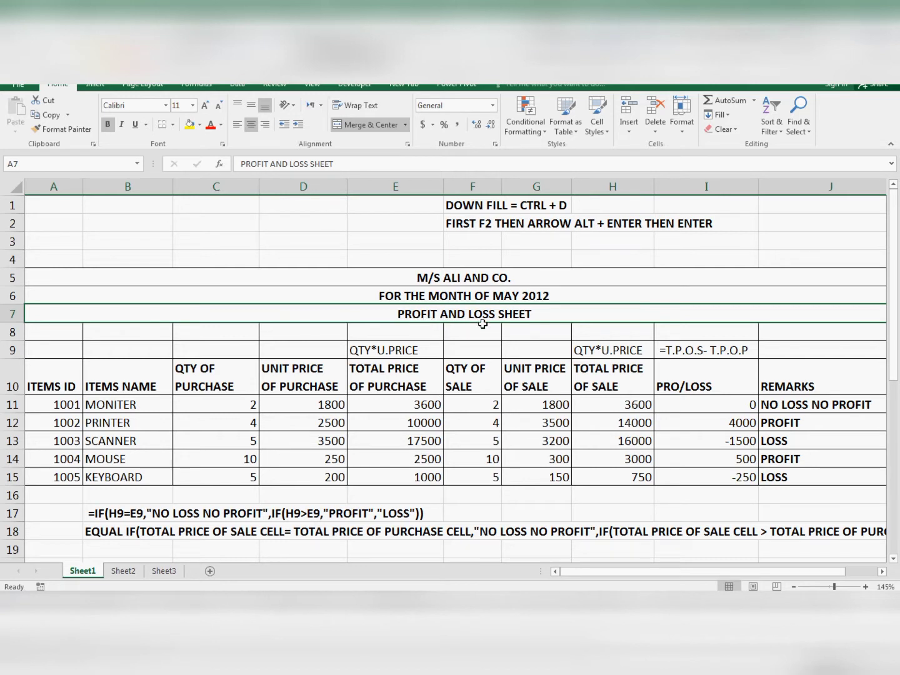
click(411, 334)
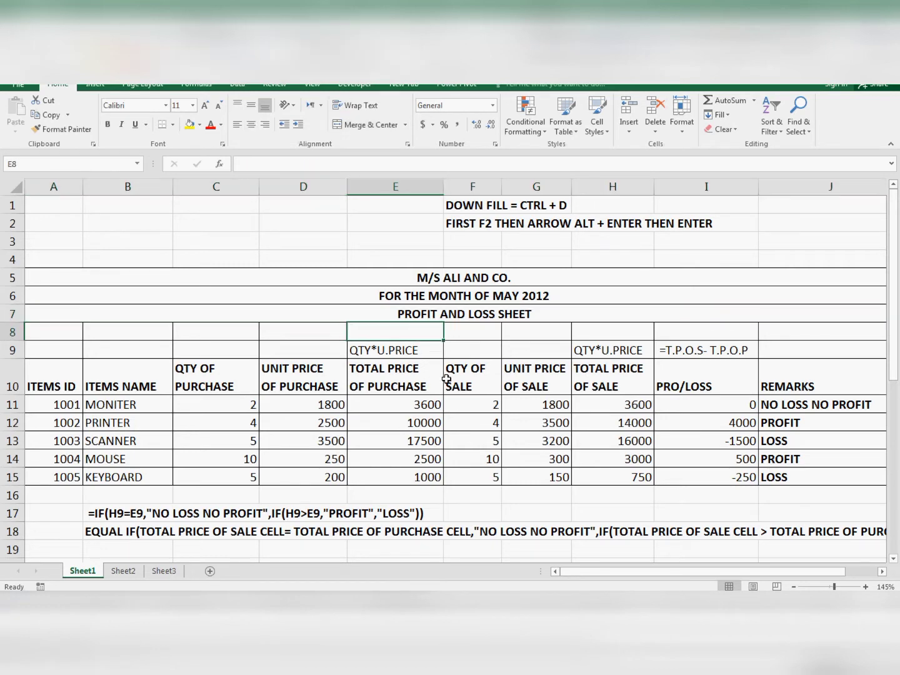
- Review the item IDs in A11:A15 together with the matching item names in column B
scroll(446, 394, down, 1)
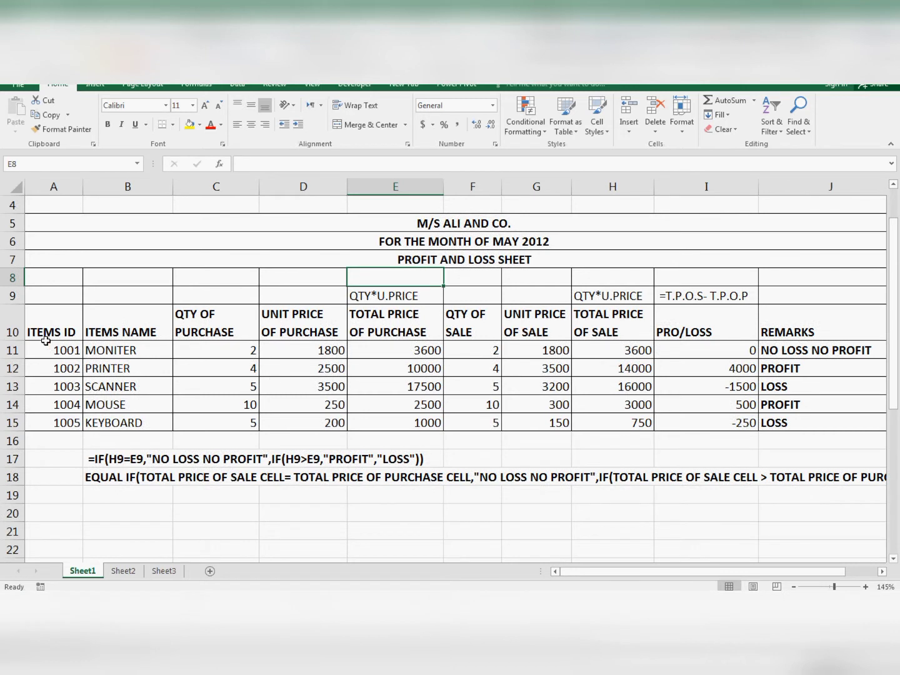
click(44, 369)
click(60, 421)
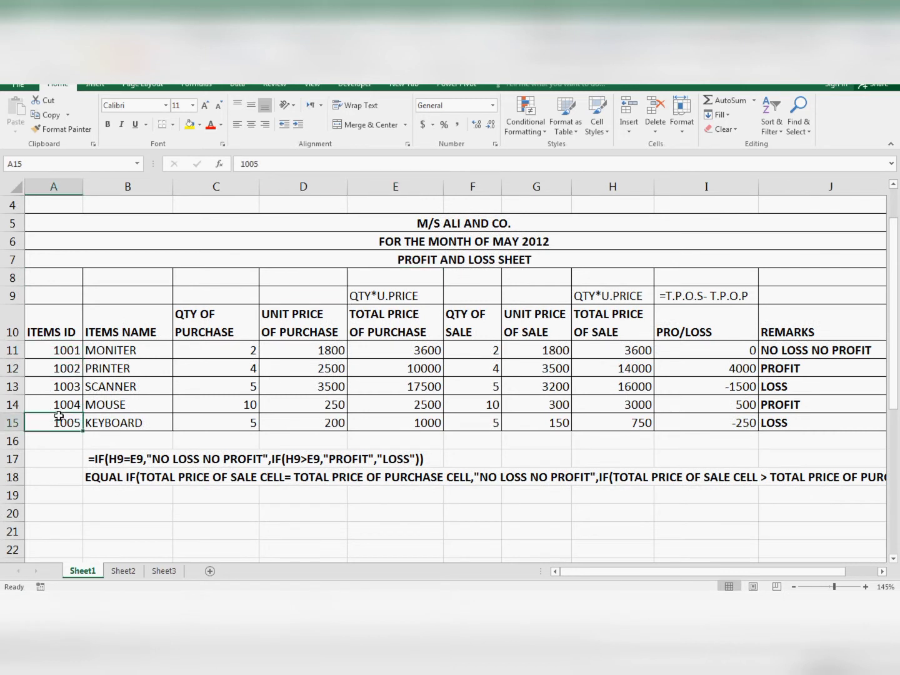
click(66, 349)
click(70, 388)
click(67, 423)
click(117, 349)
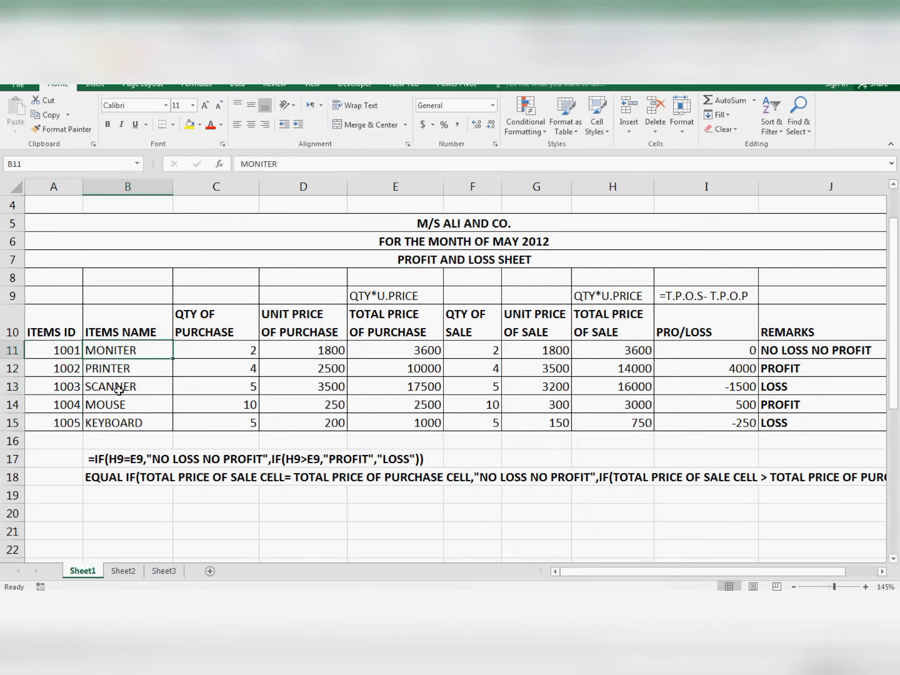
click(128, 390)
- Review the purchase quantities in column C, starting from the QTY OF PURCHASE heading
click(204, 331)
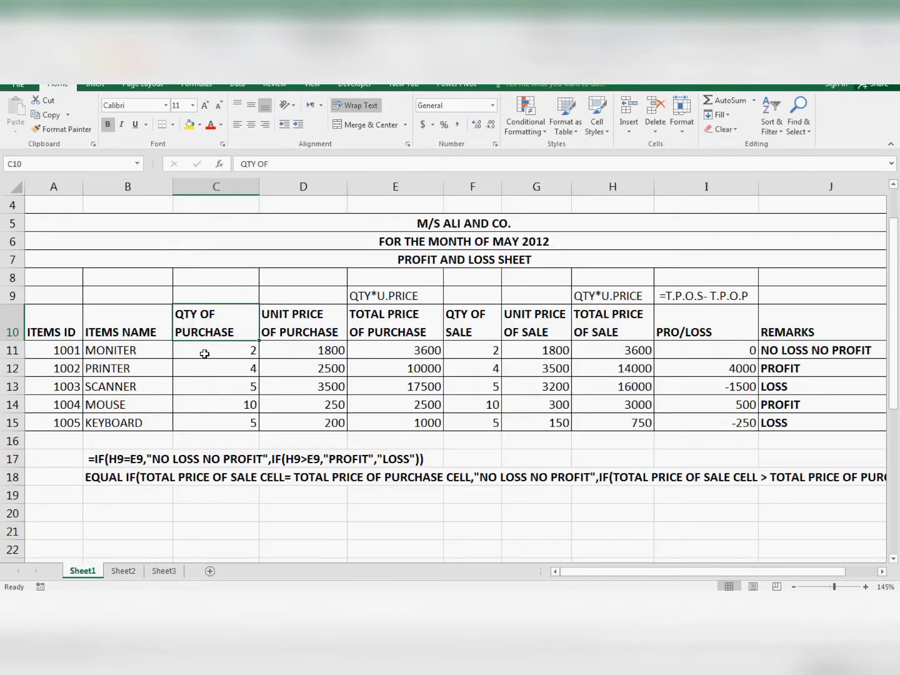
click(206, 351)
click(211, 392)
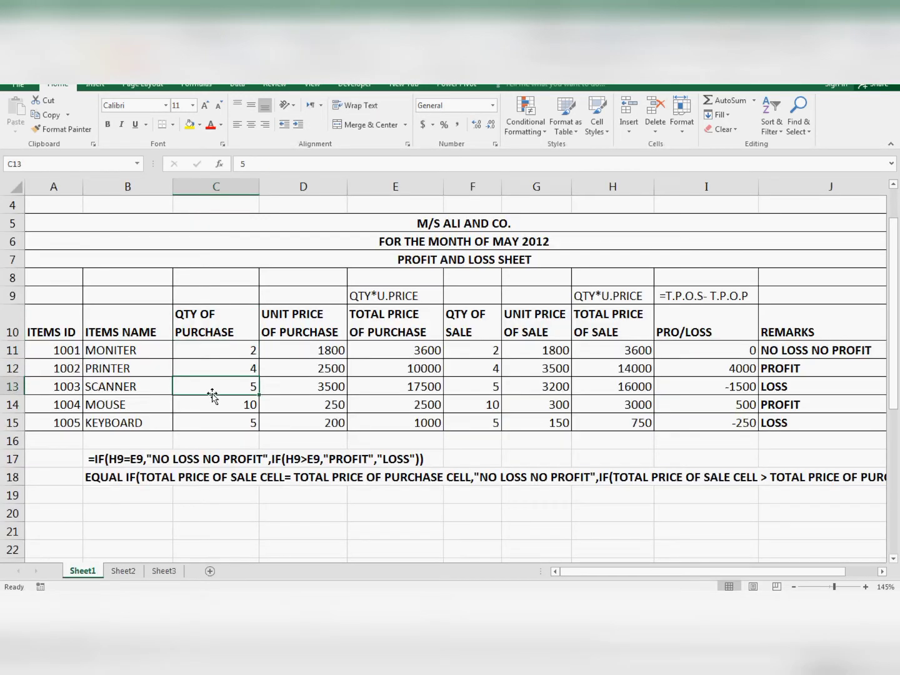
click(787, 560)
click(215, 370)
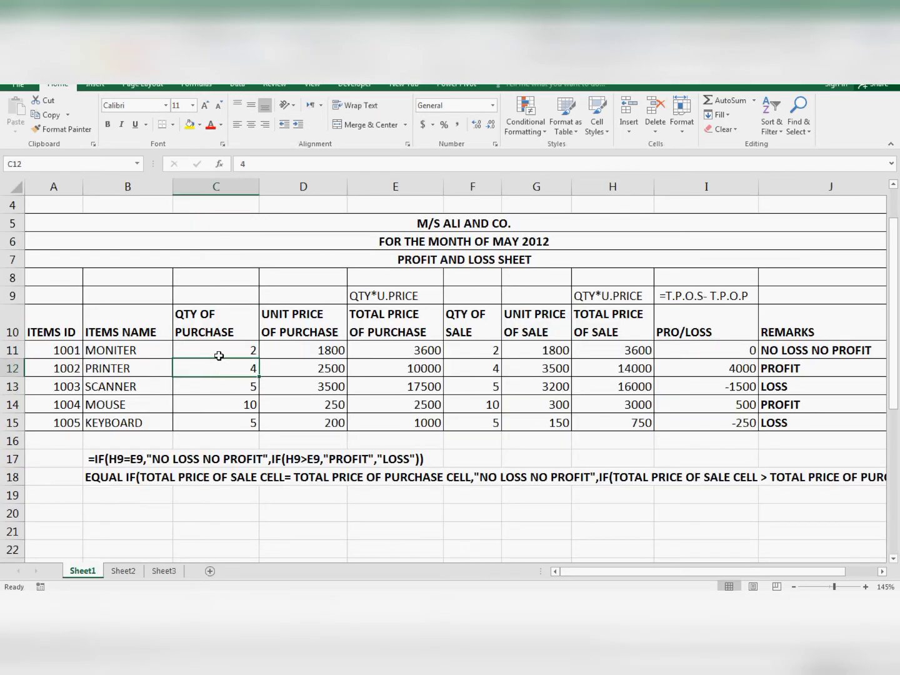
click(217, 350)
click(211, 383)
click(210, 404)
- Review the unit prices of purchase in column D and relate them to the purchase quantities in column C
click(295, 340)
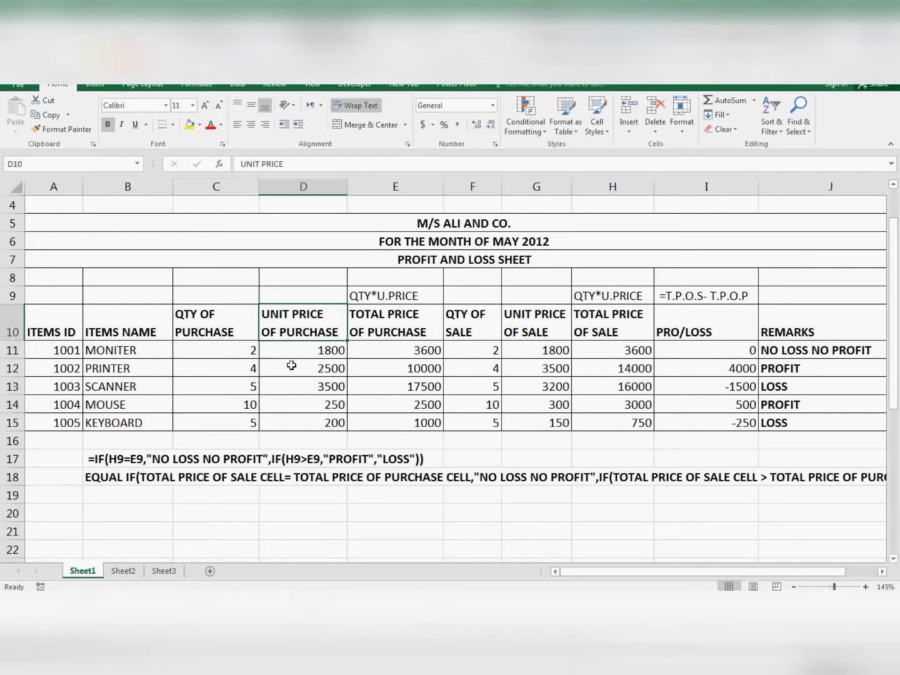
click(290, 378)
click(301, 353)
click(297, 371)
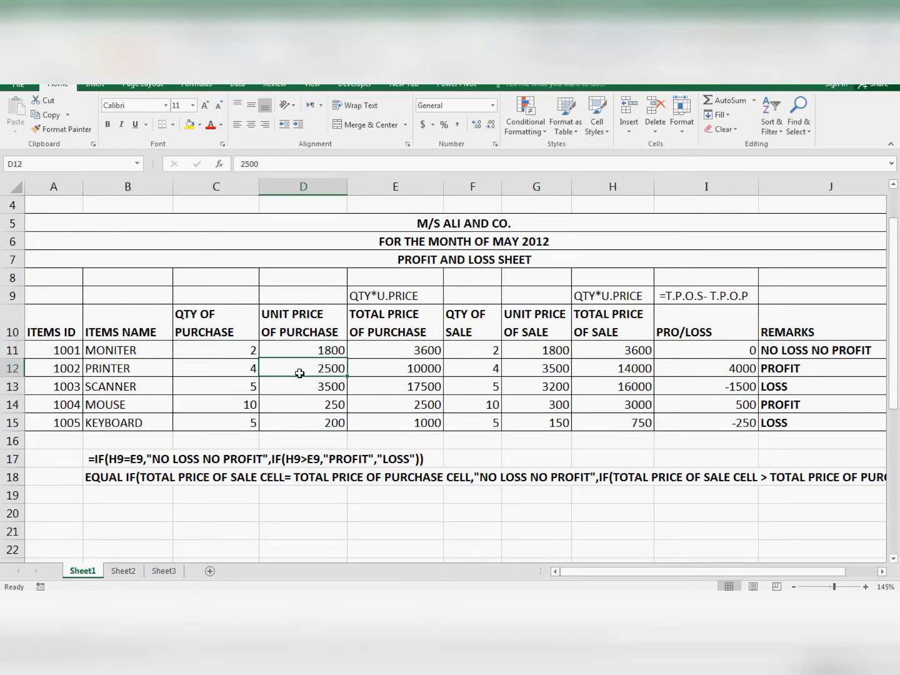
click(275, 355)
click(203, 363)
click(304, 355)
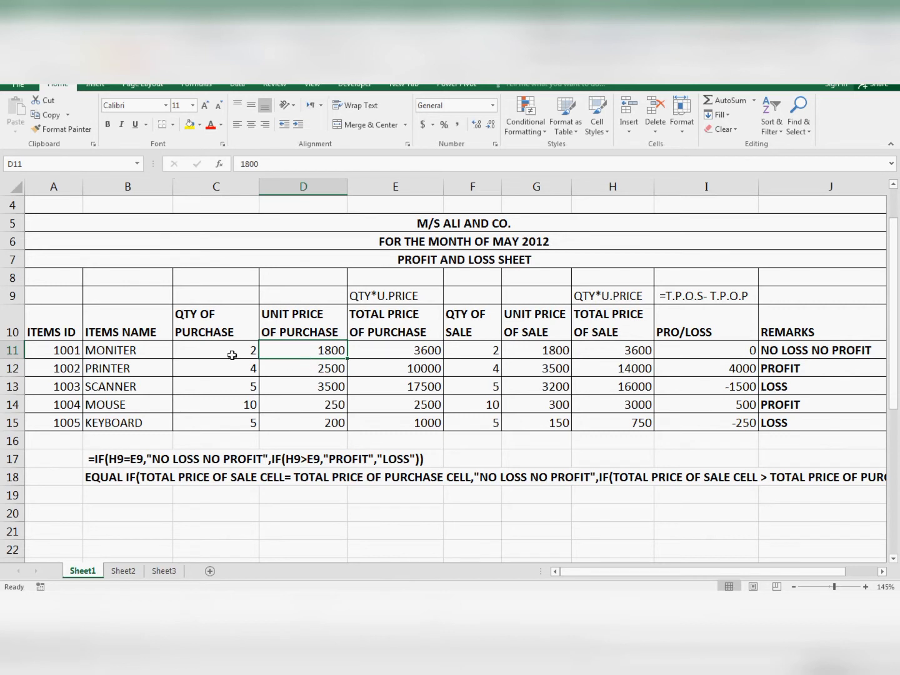
click(213, 350)
- Clear the total price of purchase formulas from E11:E15
click(387, 353)
drag(419, 350, 425, 424)
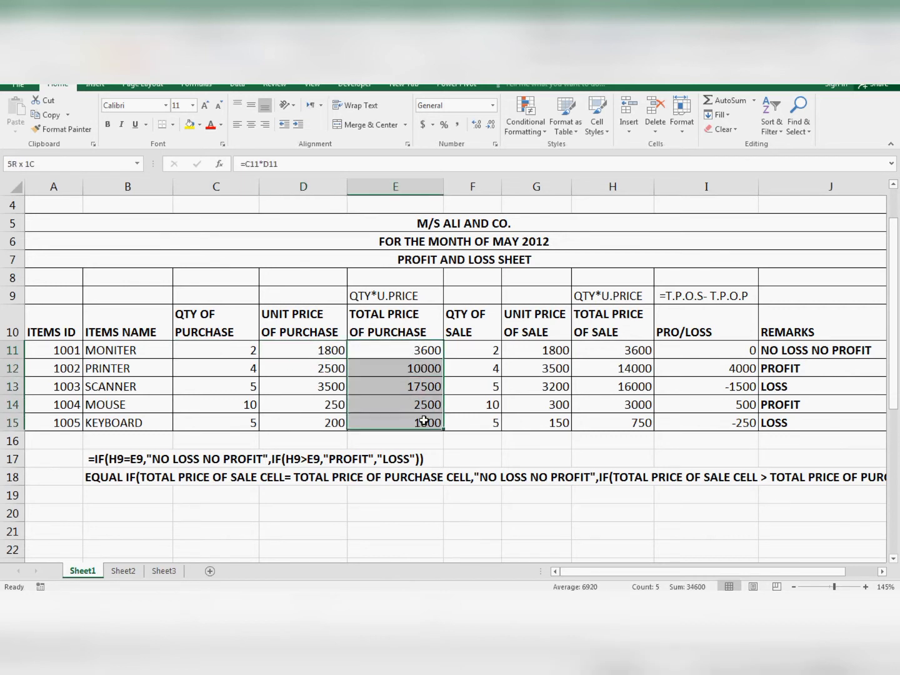
key(Delete)
- Calculate the first item's total price of purchase in E11 with the formula =C11*D11
click(407, 349)
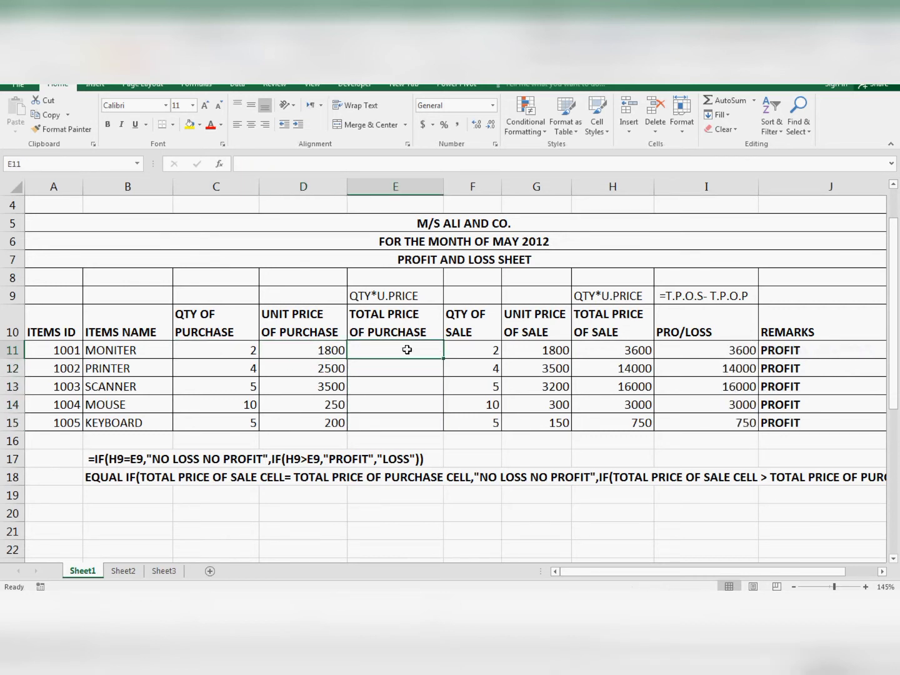
text(=)
key(Left)
key(Left)
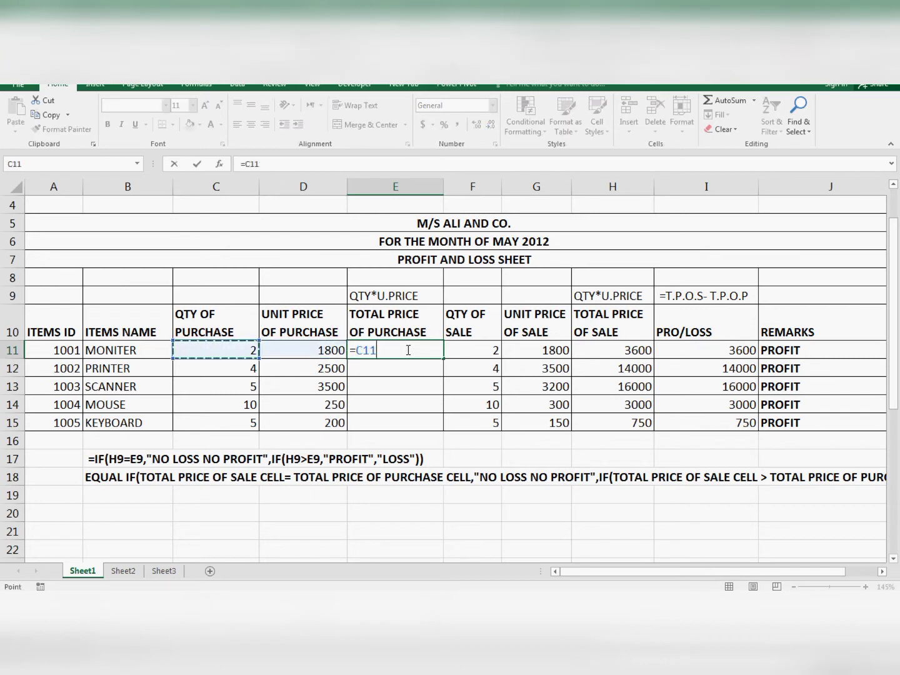
text(*)
key(Left)
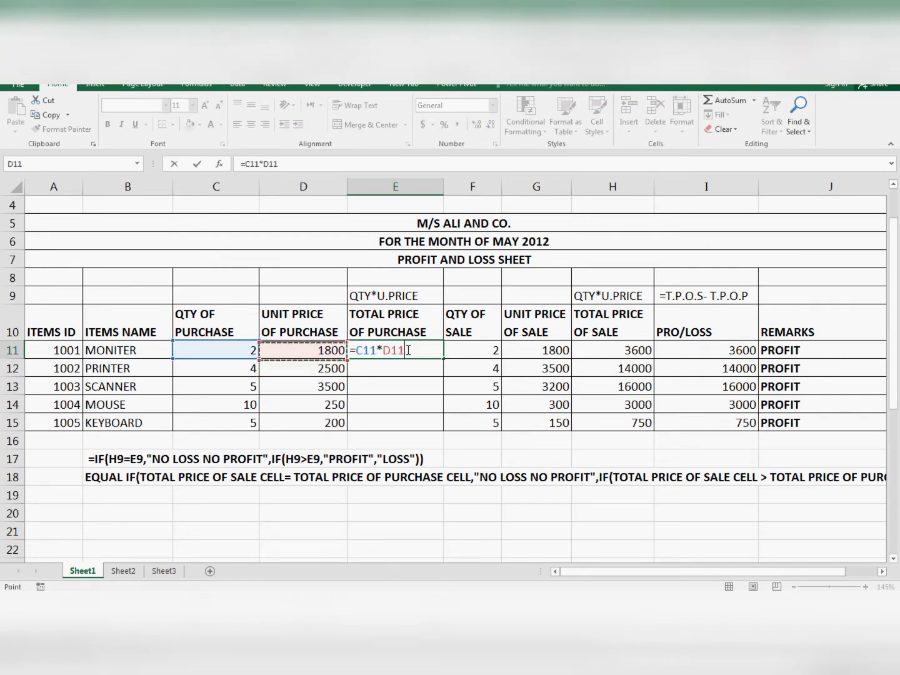
key(Return)
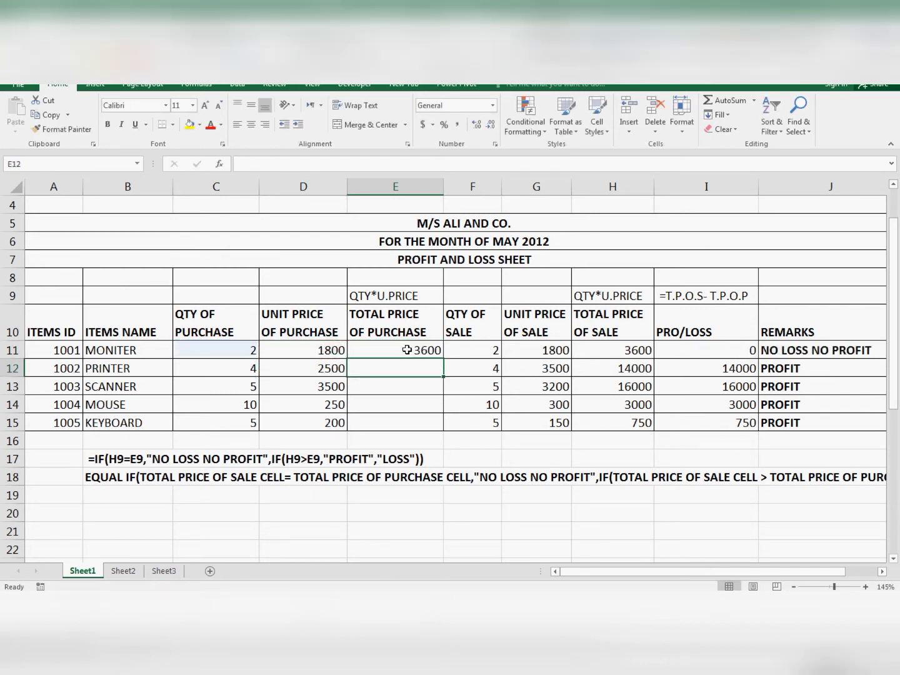
- Fill the E11 formula down to E15 and check the copied formula in E14
click(407, 350)
drag(444, 359, 459, 429)
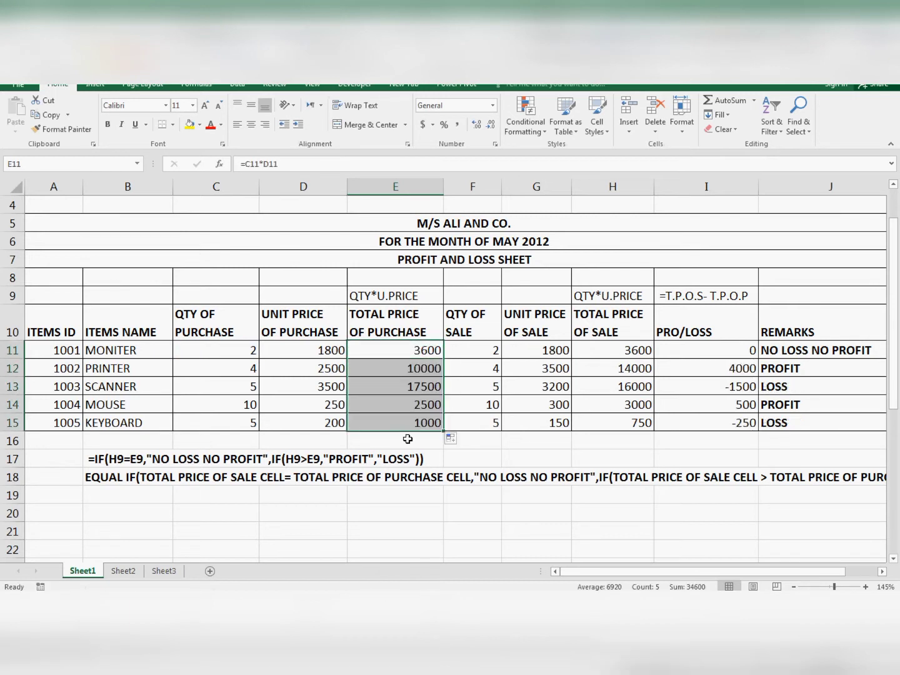
click(394, 405)
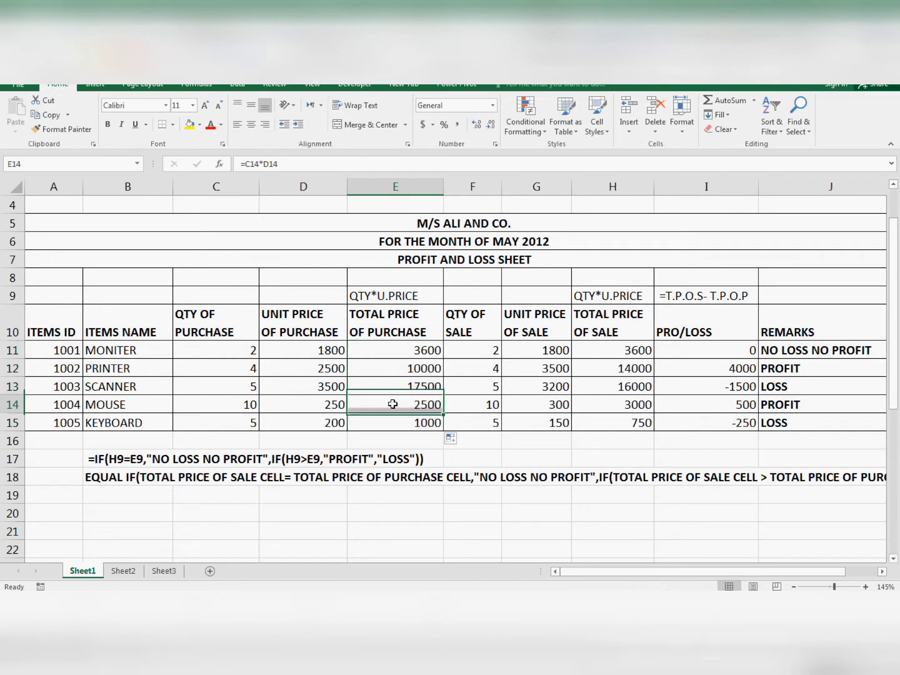
- Compare the sale quantities in column F with the purchase quantities in column C
click(471, 351)
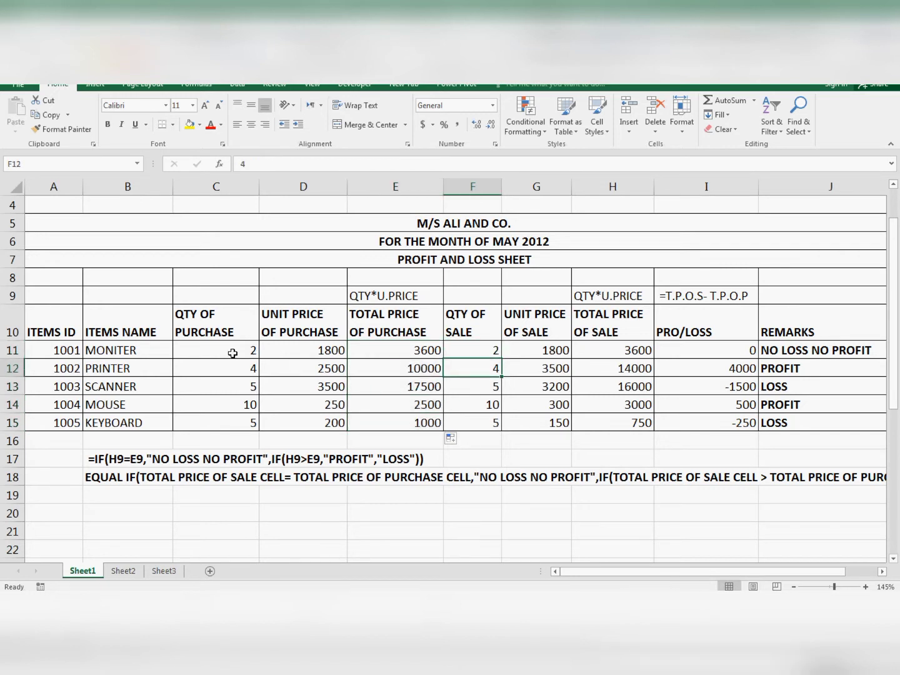
drag(231, 349, 233, 419)
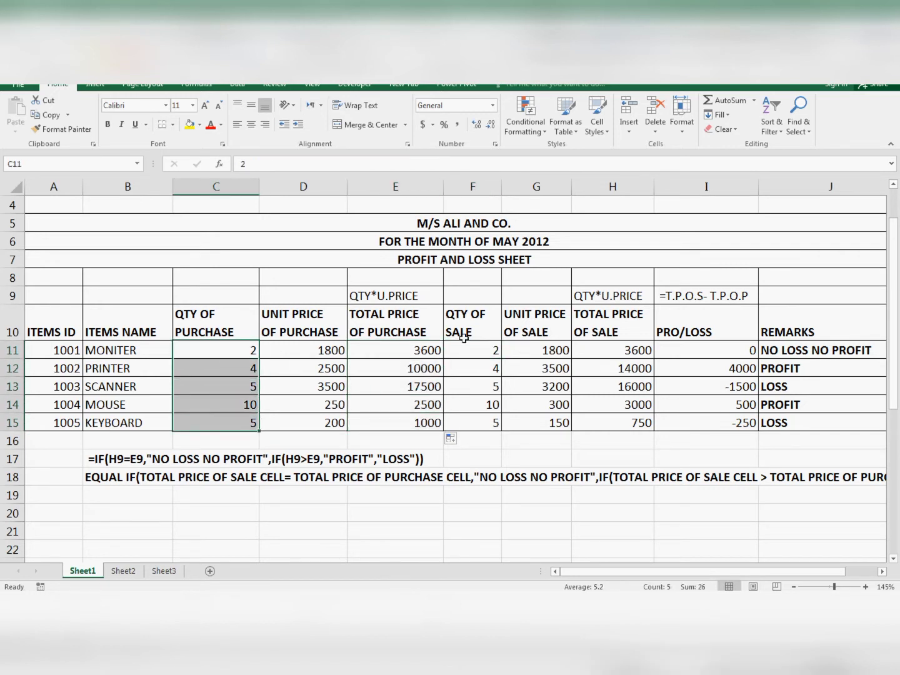
drag(462, 338, 481, 419)
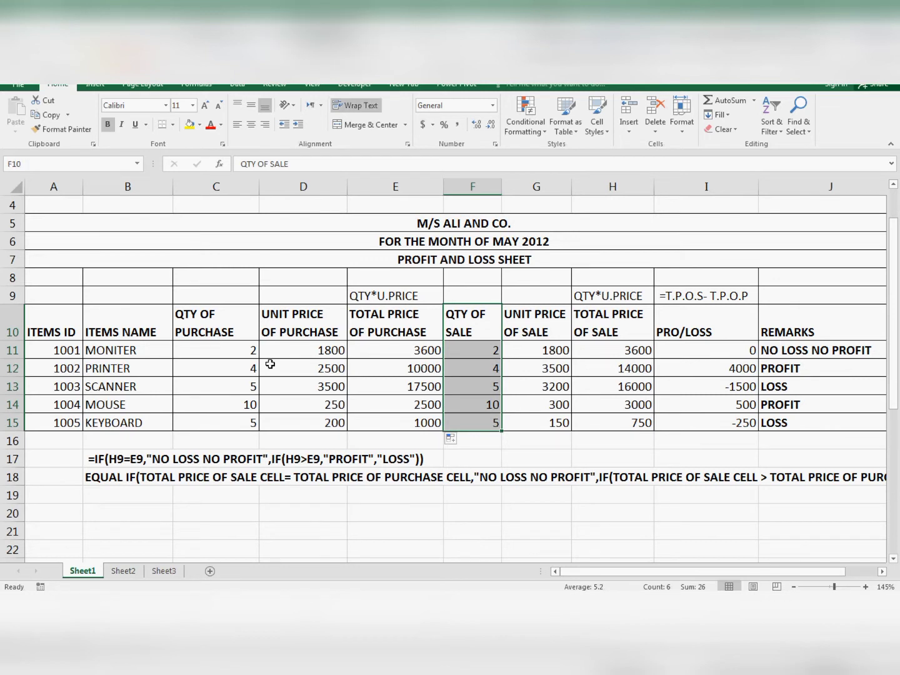
click(203, 347)
click(211, 368)
click(213, 386)
click(214, 402)
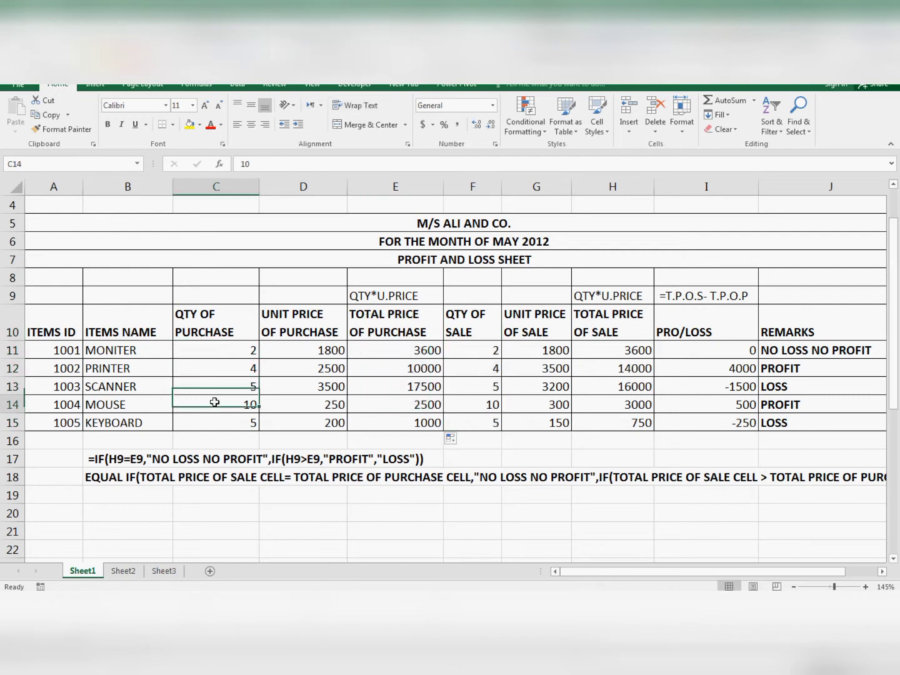
click(523, 350)
click(467, 352)
click(467, 388)
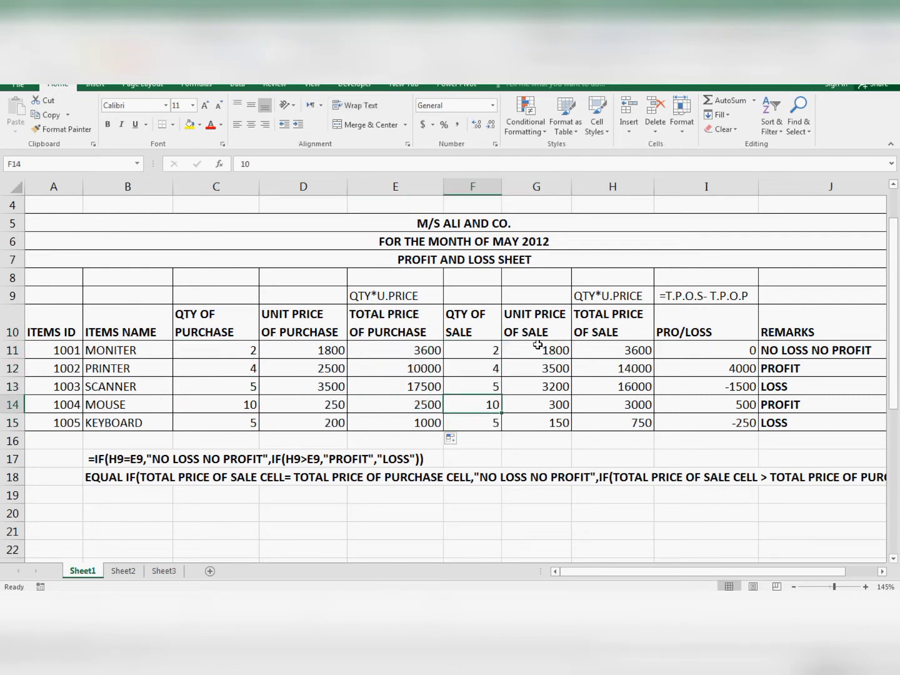
- Compare the unit prices of sale in column G with the unit price of purchase in D11
drag(537, 347, 538, 402)
click(330, 351)
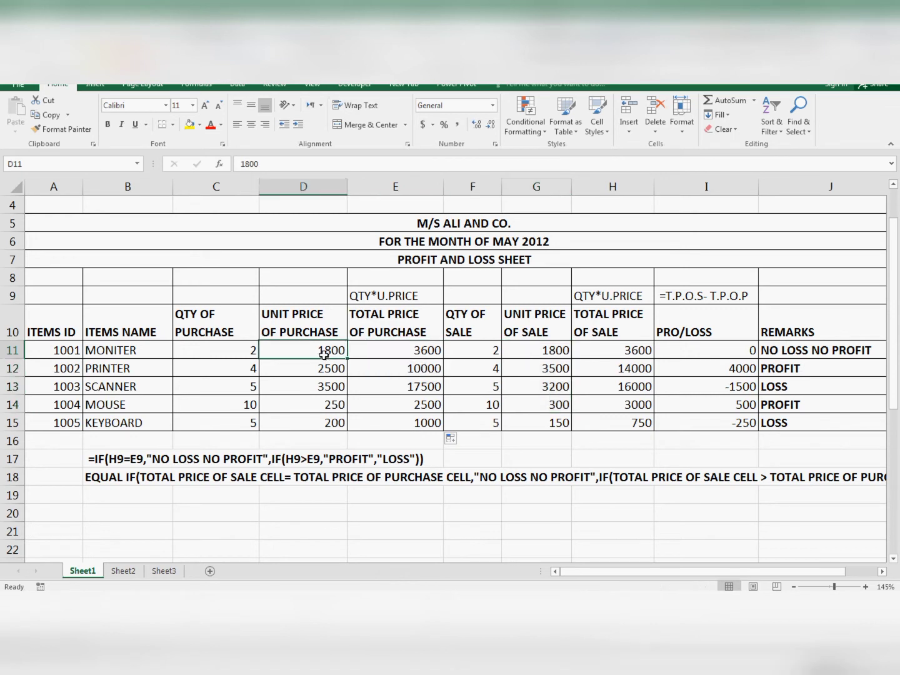
click(546, 349)
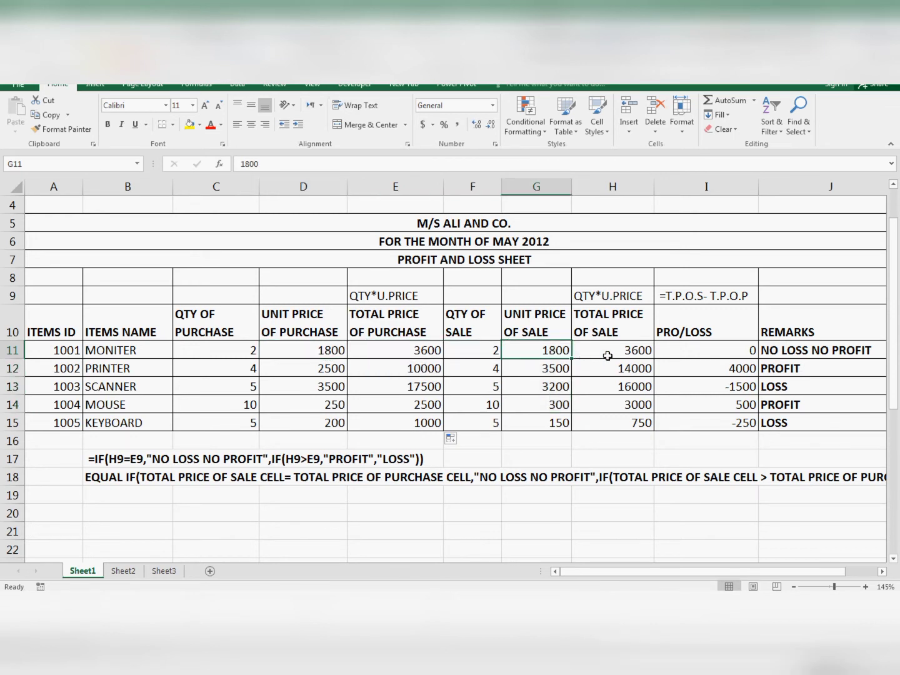
- Clear the total price of sale formulas from H11:H15
drag(604, 354, 610, 422)
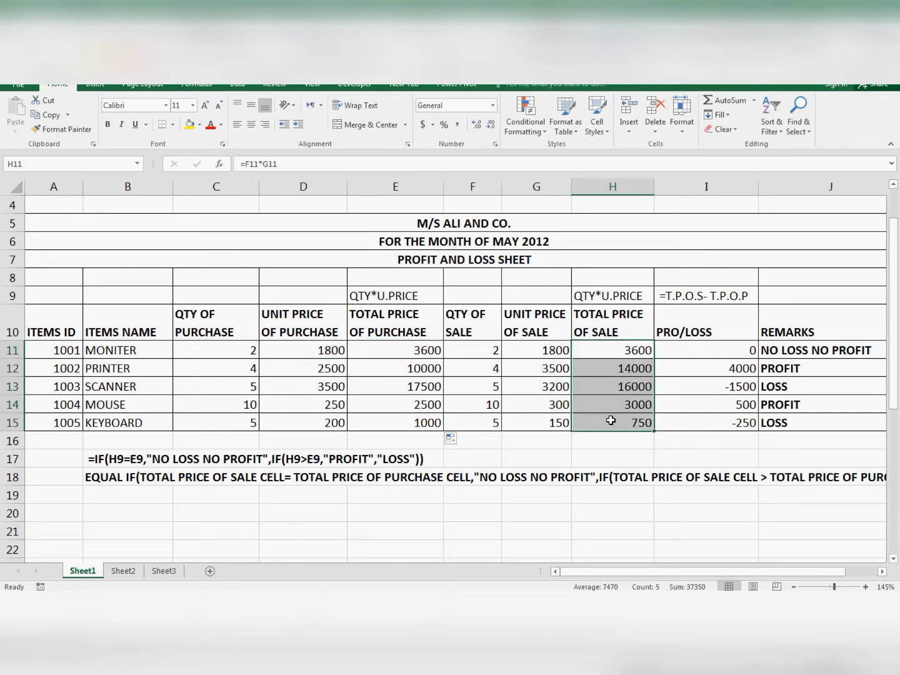
key(Delete)
- Enter the total price of sale formula =F11*G11 in H11
click(611, 349)
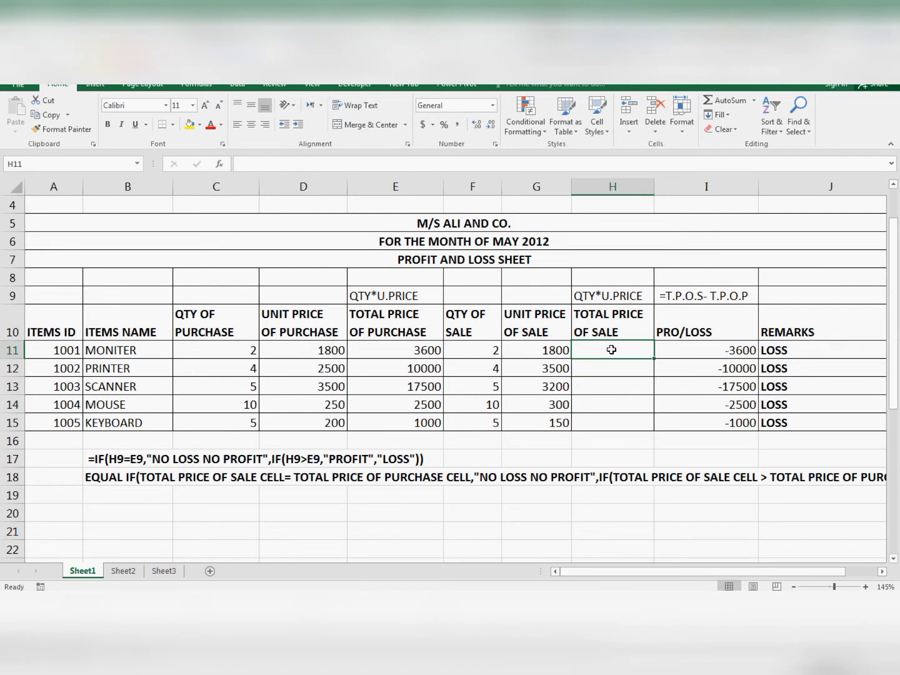
text(=)
key(Left)
key(Left)
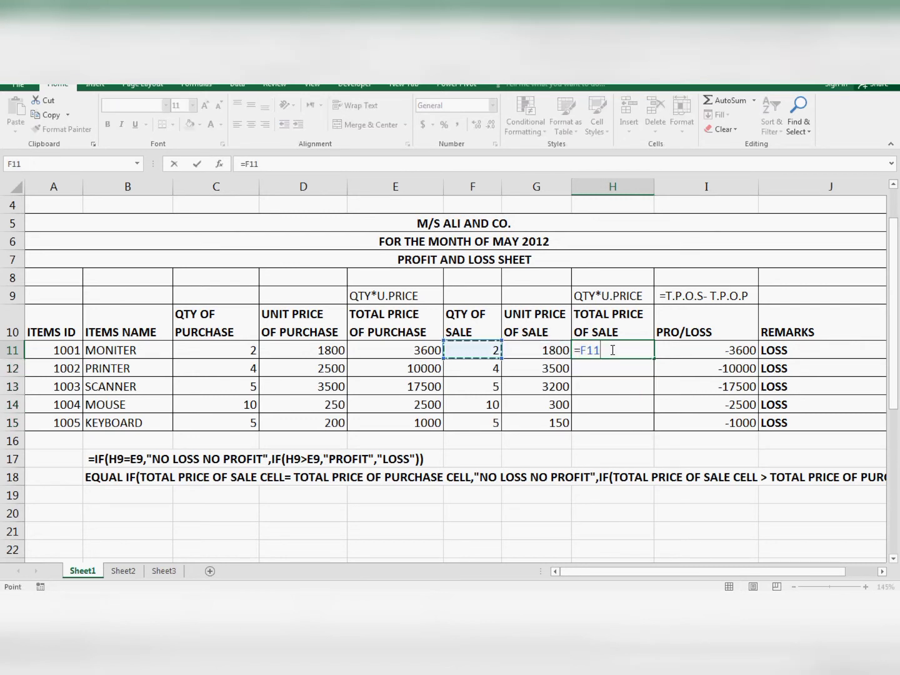
text(*)
key(Left)
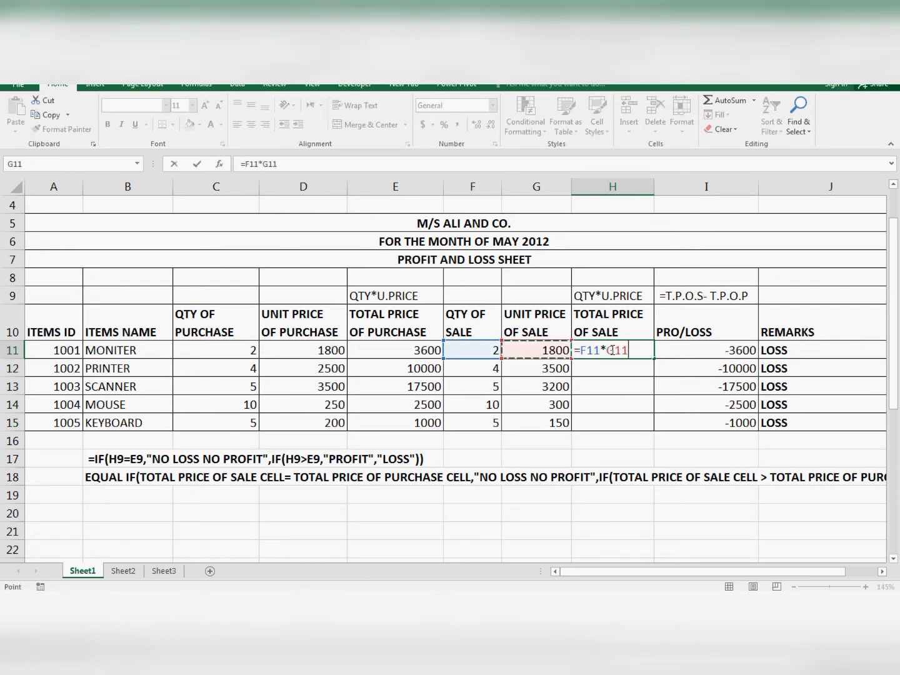
key(Return)
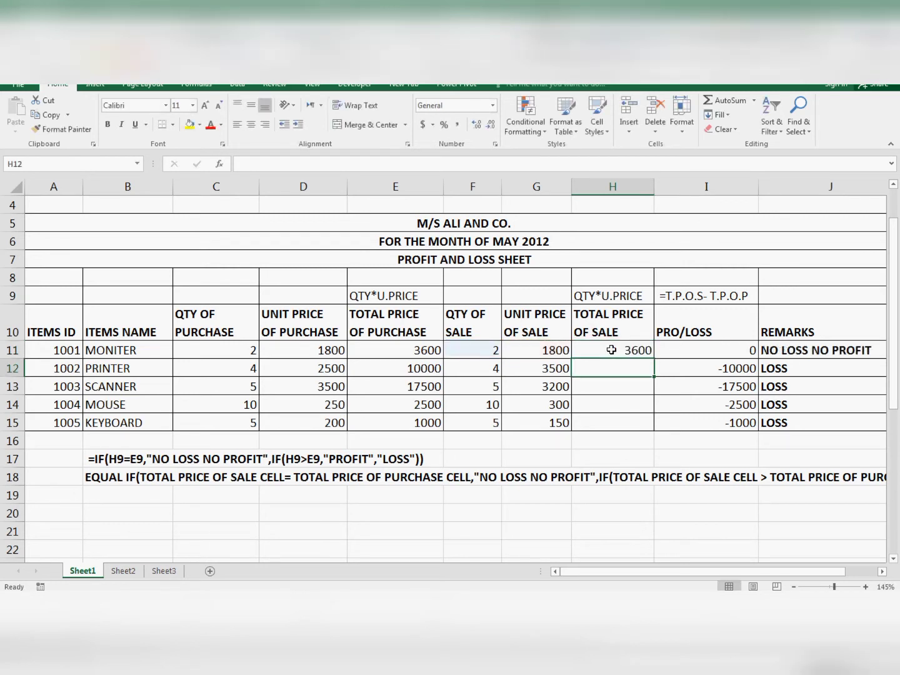
- Compare the purchase and sale unit prices in D11 and G11 and the total prices in E11 and H11
click(339, 353)
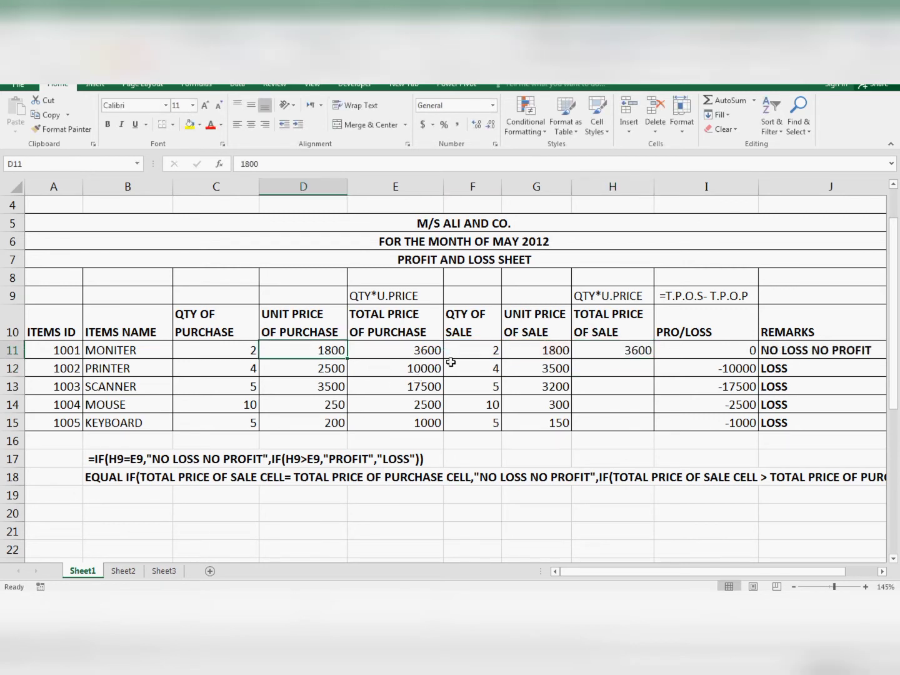
click(554, 352)
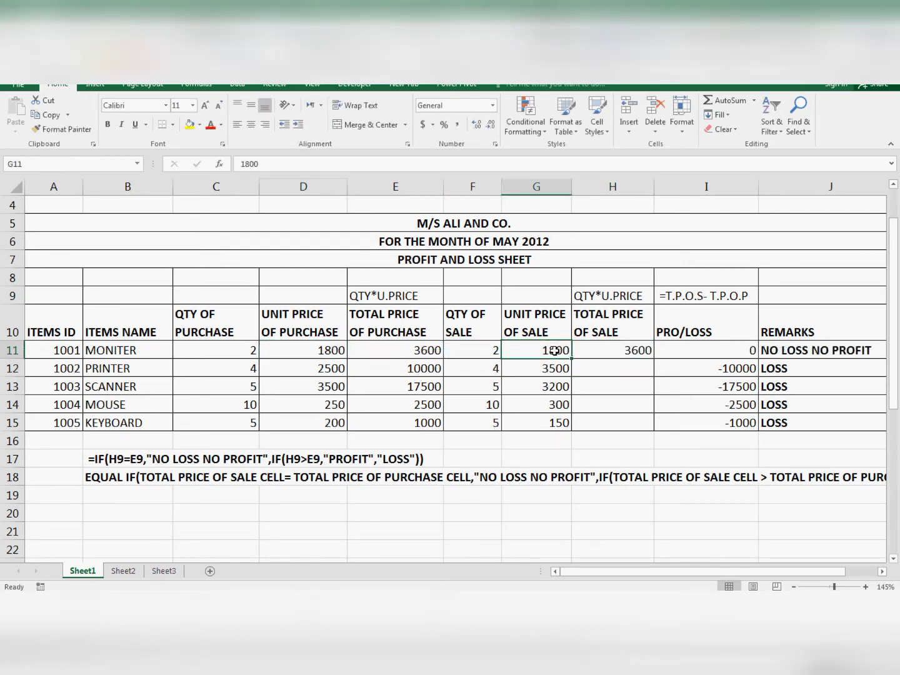
click(632, 350)
click(475, 352)
click(423, 358)
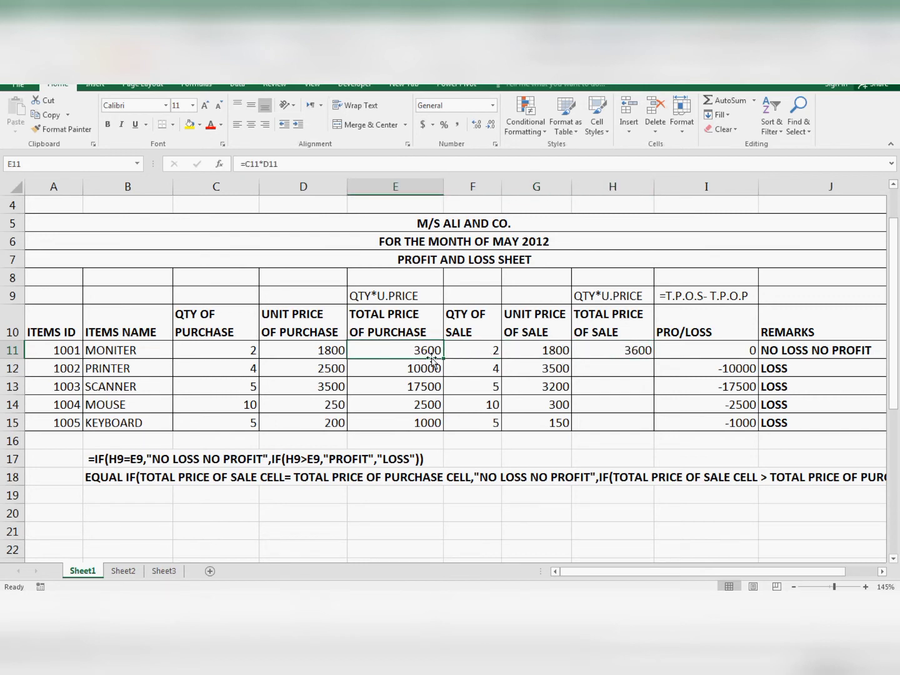
click(558, 355)
- Fill the H11 formula down to H15 and check the copied formulas in H12 and H14
click(638, 350)
drag(653, 357, 639, 419)
click(619, 369)
click(612, 410)
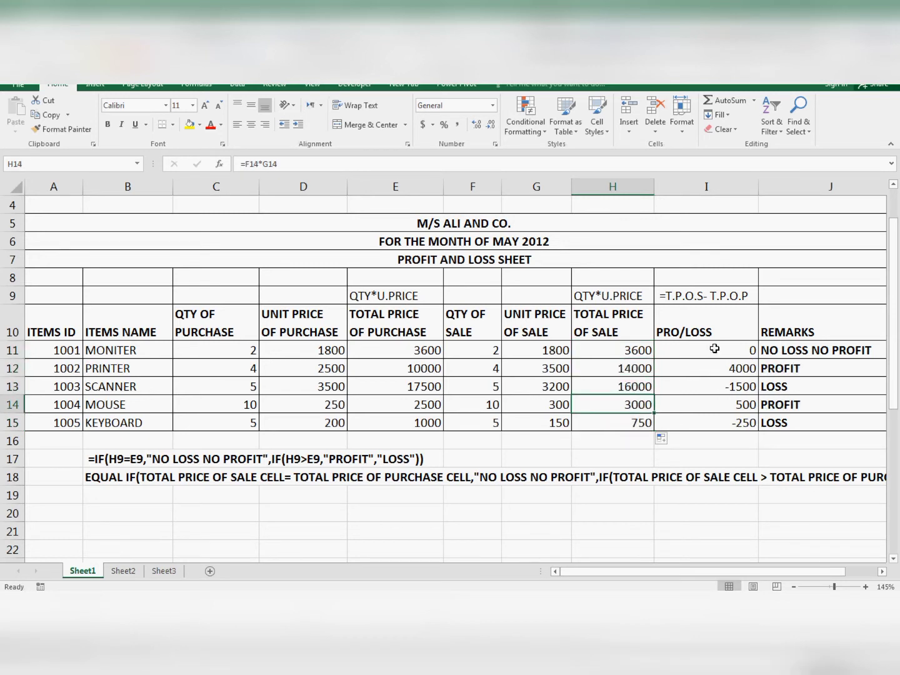
- Clear the profit/loss and remarks formulas from I11:J15
drag(714, 348, 770, 419)
key(Delete)
click(694, 356)
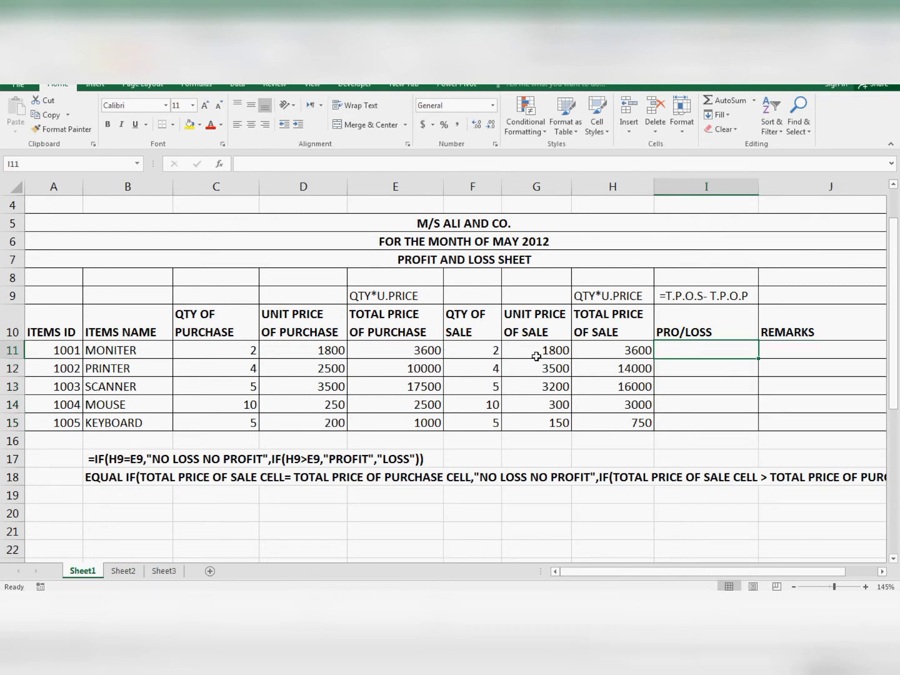
- Compare the total price of purchase in column E with the total price of sale in column H for rows 11 to 13
click(413, 352)
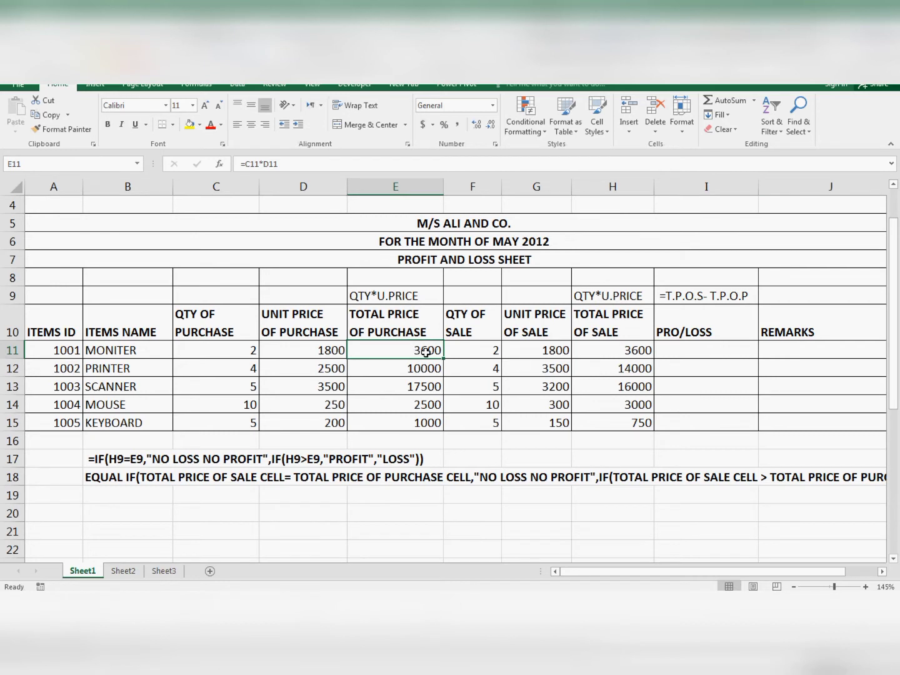
click(632, 352)
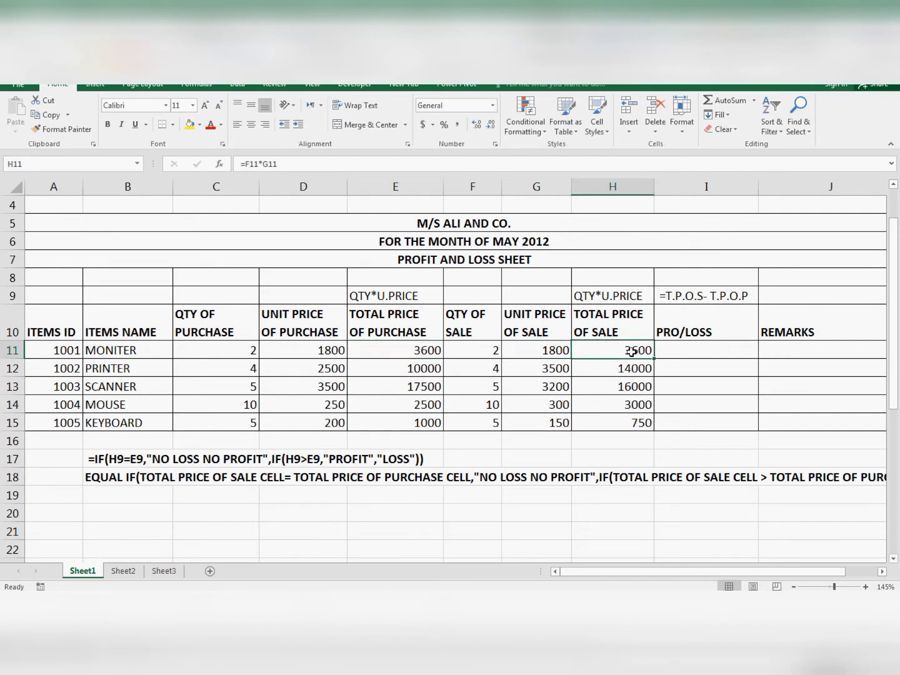
click(403, 375)
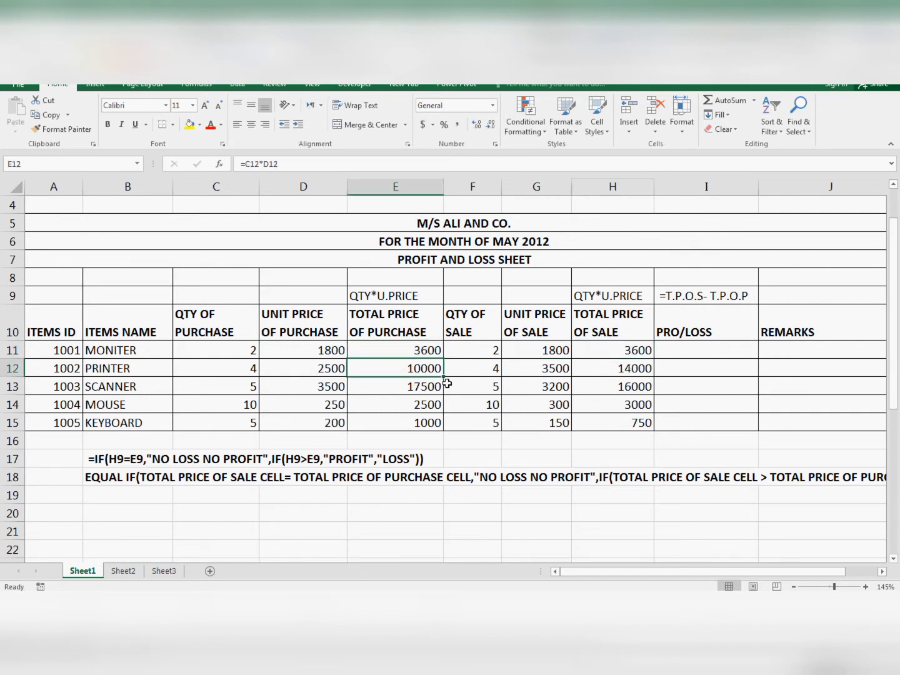
click(624, 372)
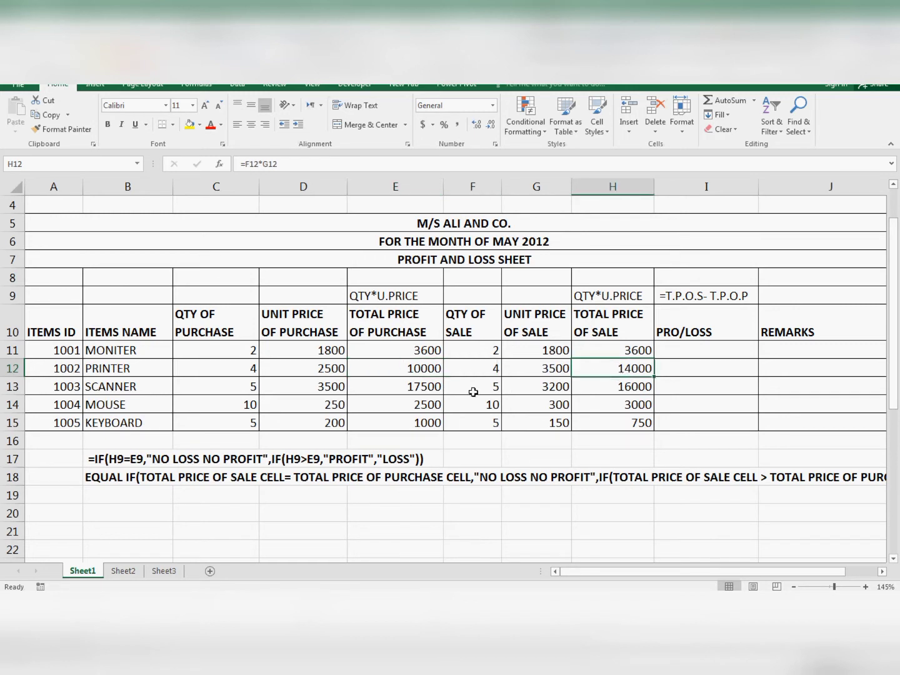
click(392, 391)
click(620, 392)
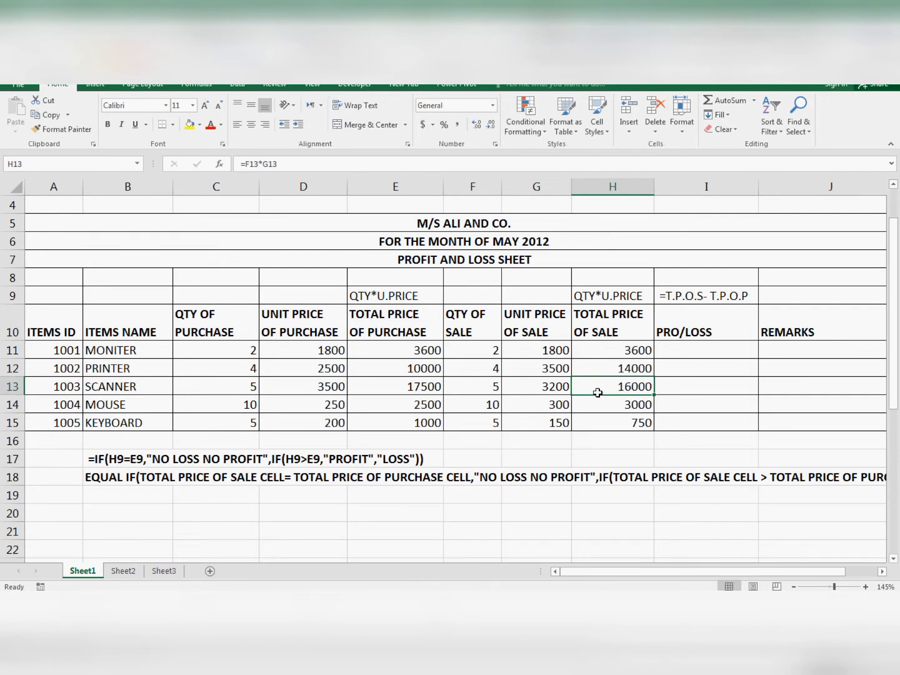
click(430, 390)
click(632, 388)
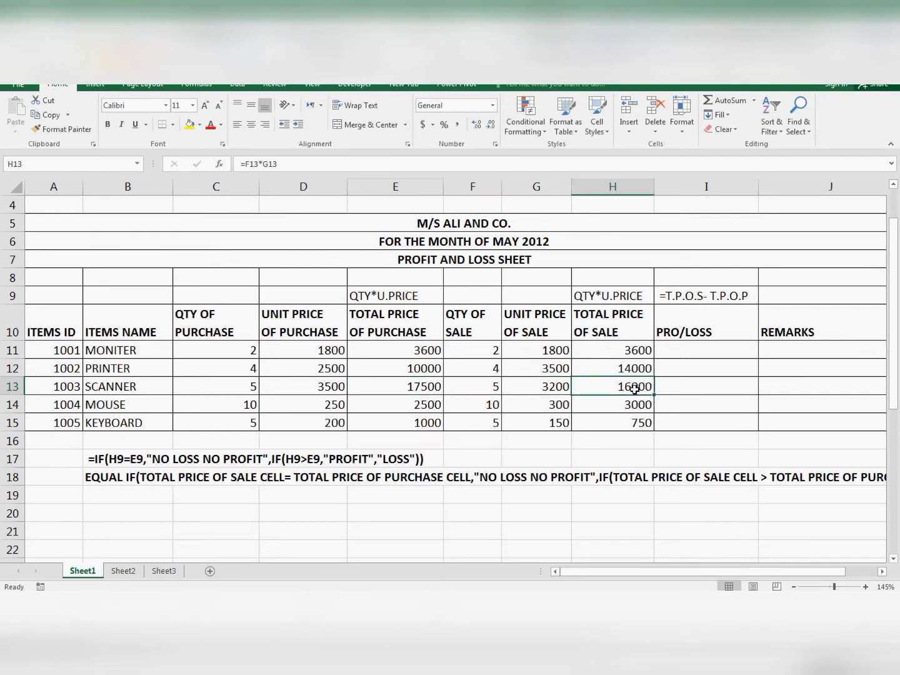
- Enter the profit/loss formula =H11-E11 in I11, subtracting the total price of purchase from the total price of sale
click(688, 355)
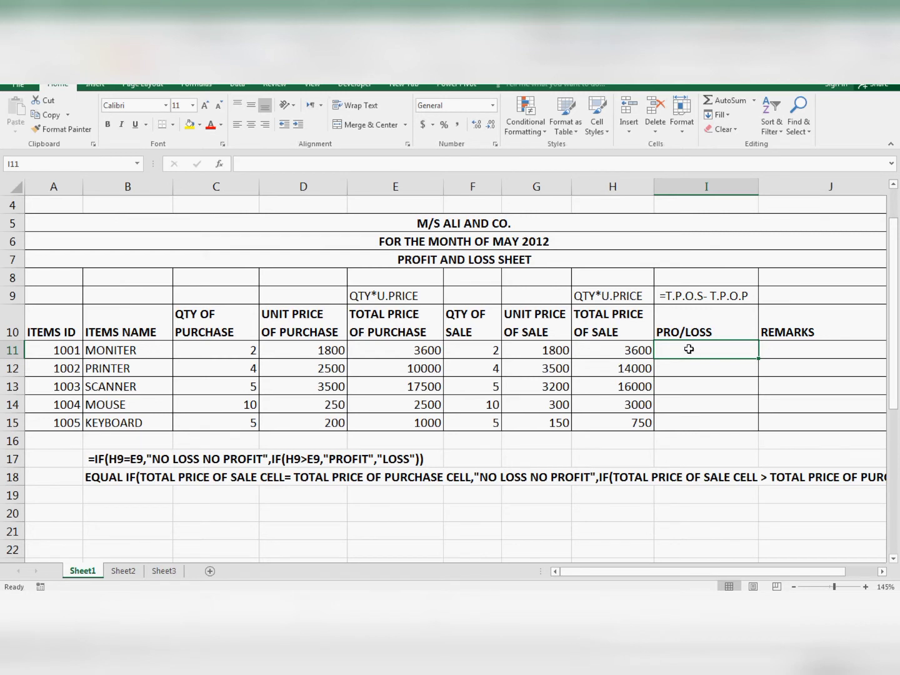
text(=)
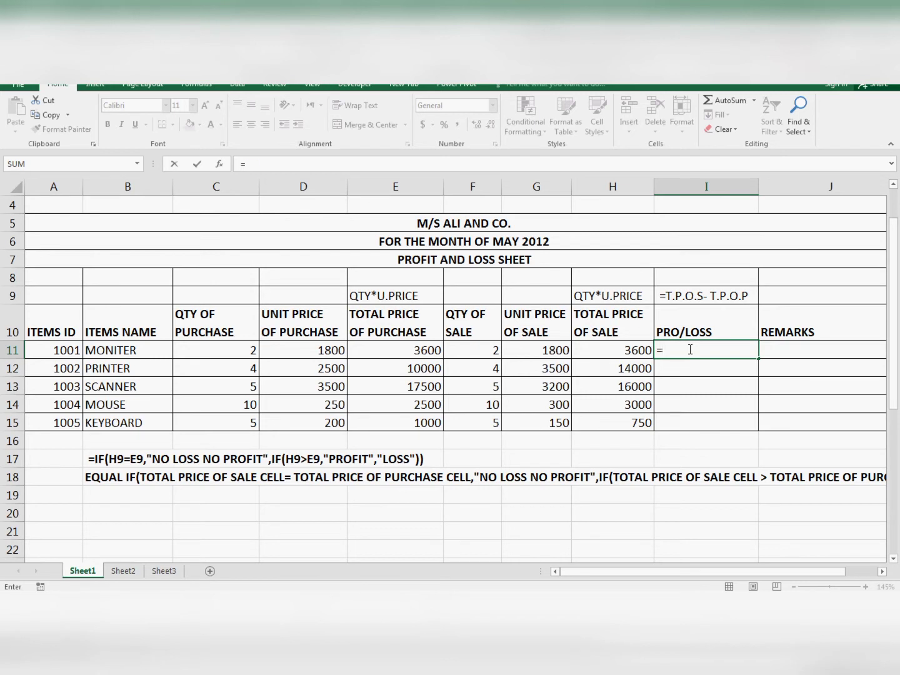
key(Left)
text(-)
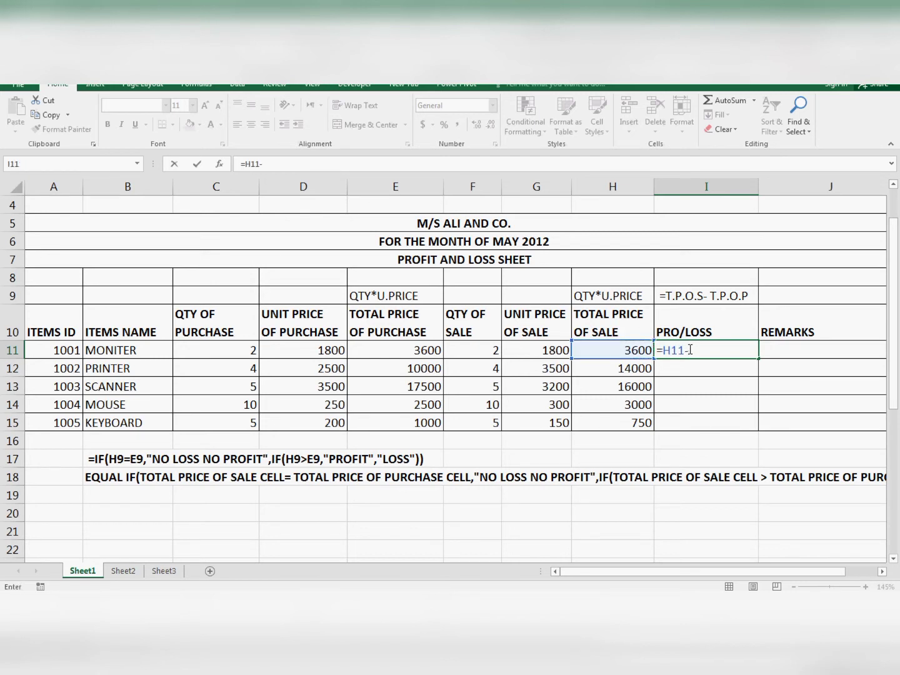
key(Left)
key(Left)
key(Left)
key(Left)
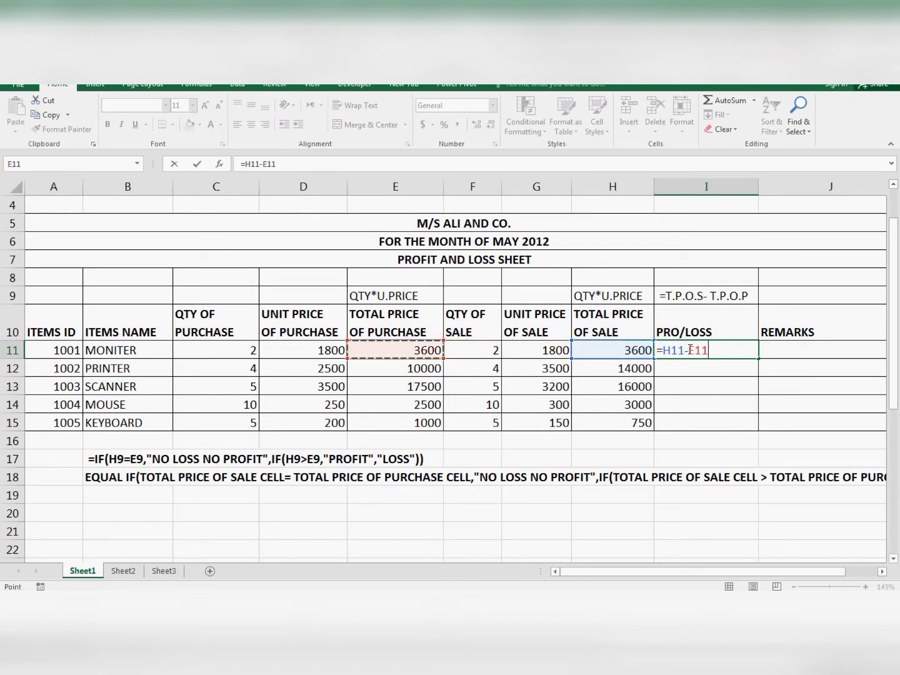
key(Return)
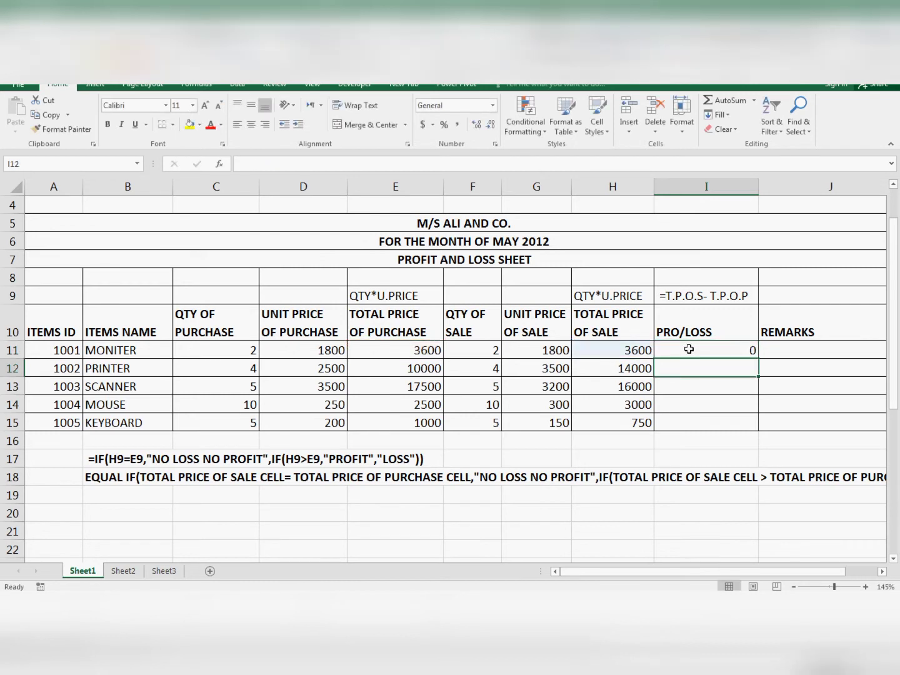
- Fill the I11 formula down to I15 and check the copied formulas in I12:I14
click(689, 350)
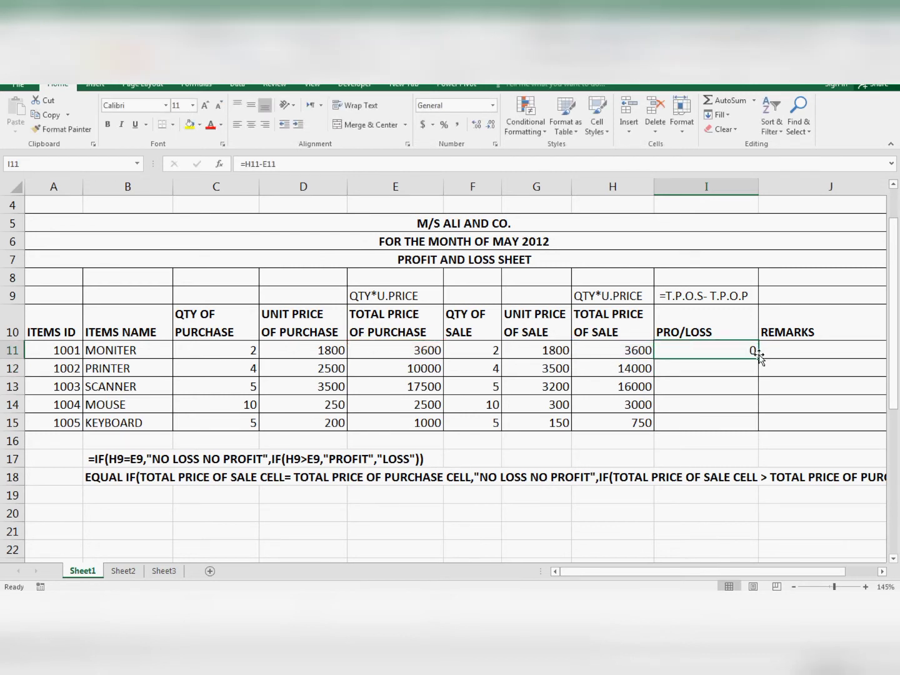
drag(758, 358, 759, 425)
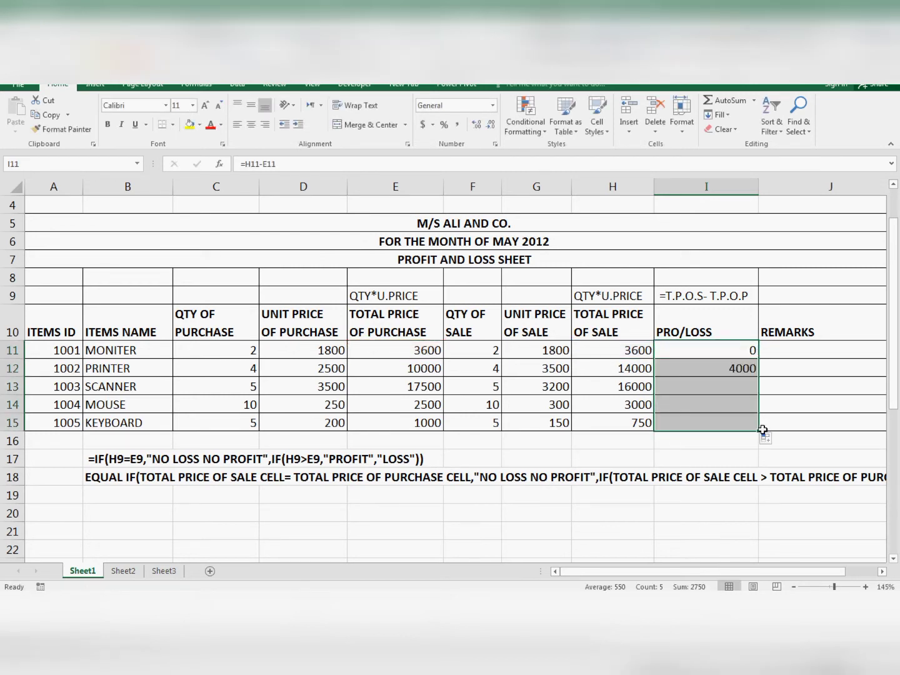
click(699, 390)
click(717, 368)
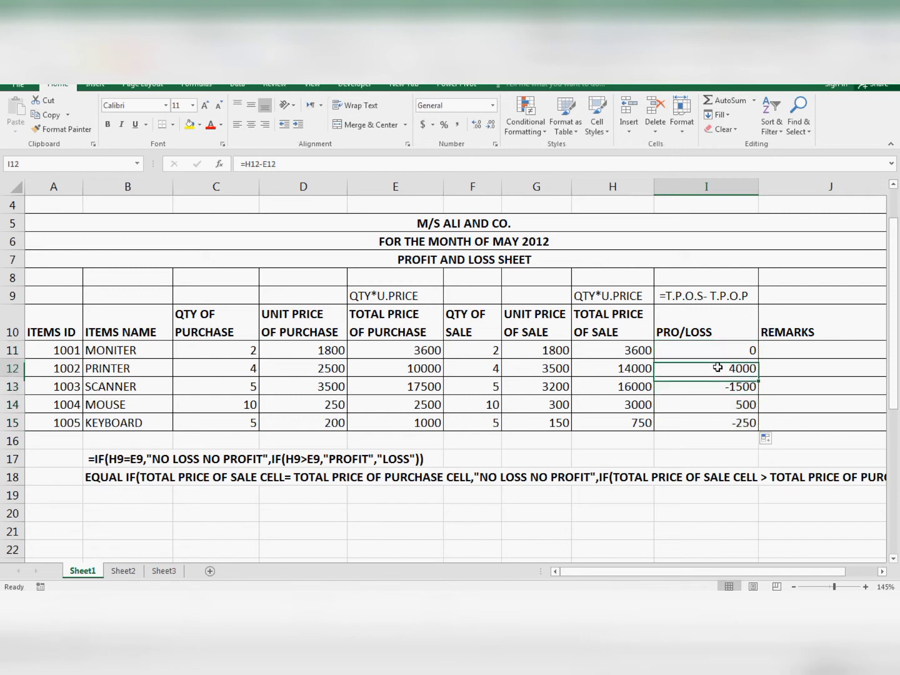
click(717, 400)
click(714, 372)
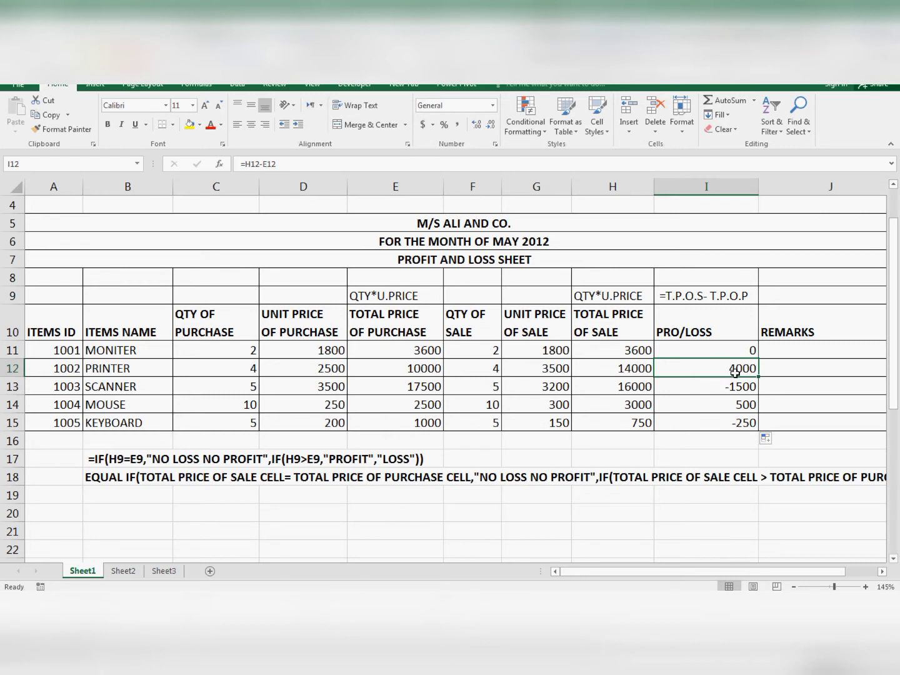
click(729, 390)
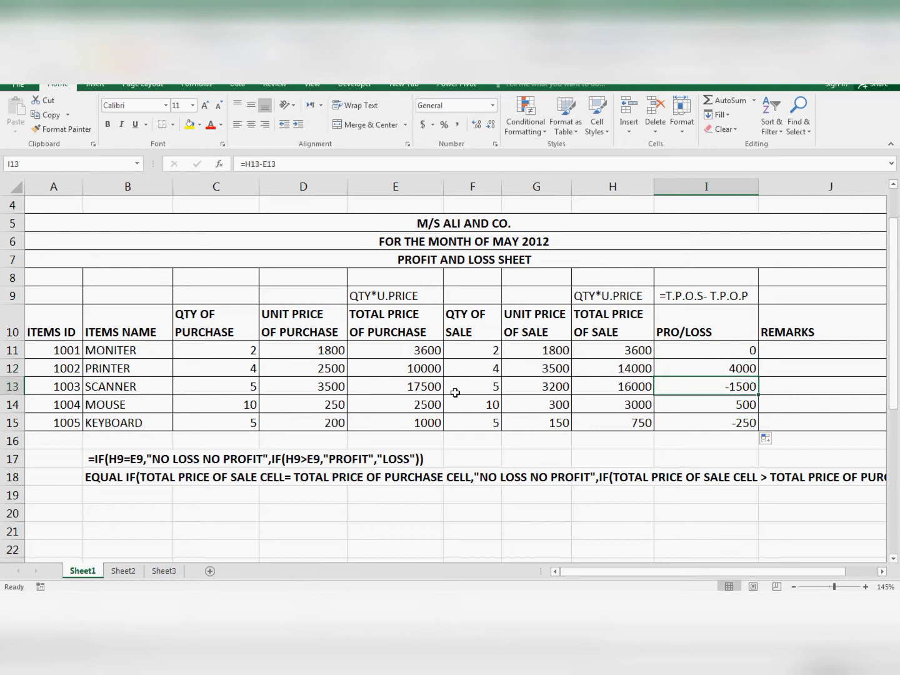
- Compare the scanner's totals in E13 and H13 with I13, and examine the profit/loss values in I12:I15
click(416, 391)
click(627, 389)
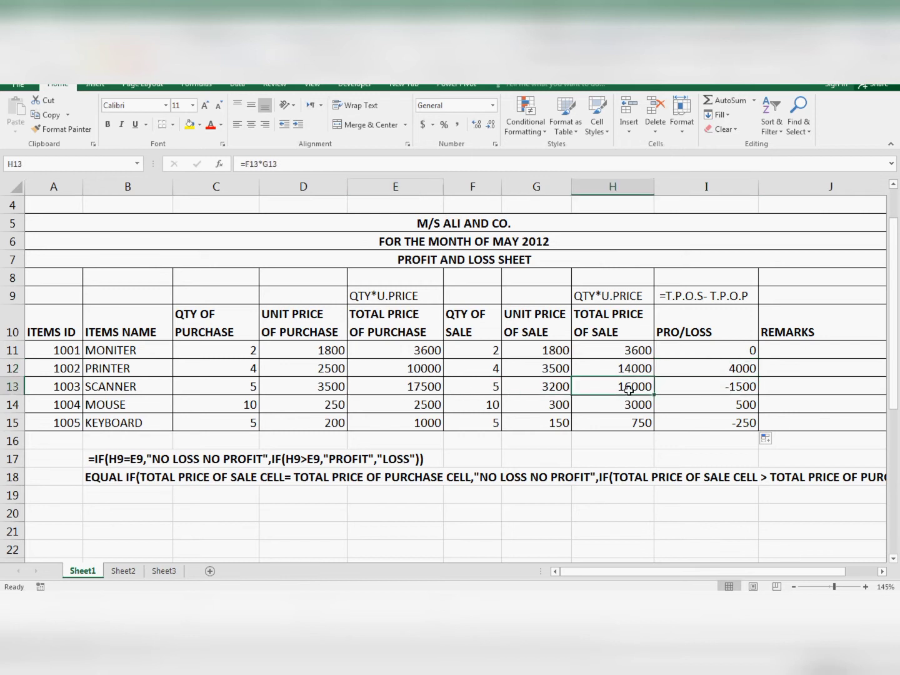
click(732, 388)
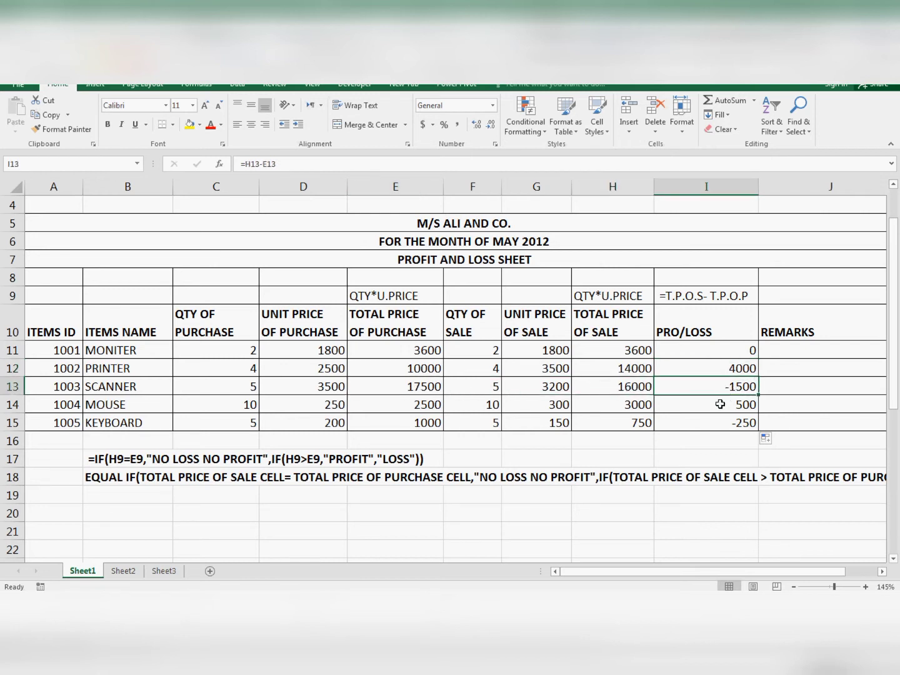
click(723, 424)
click(725, 363)
click(715, 403)
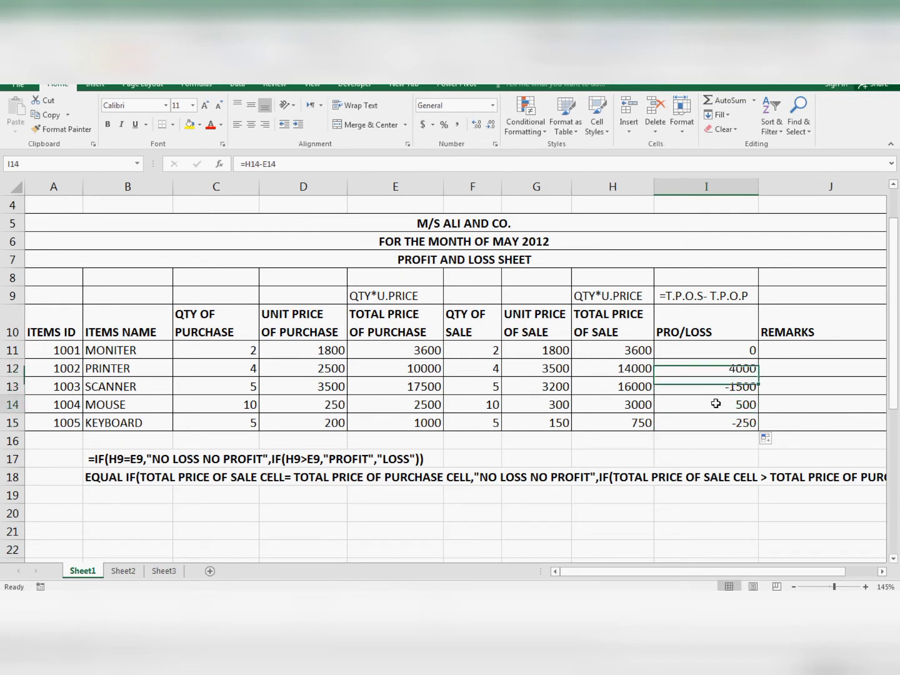
click(717, 419)
click(719, 369)
click(714, 408)
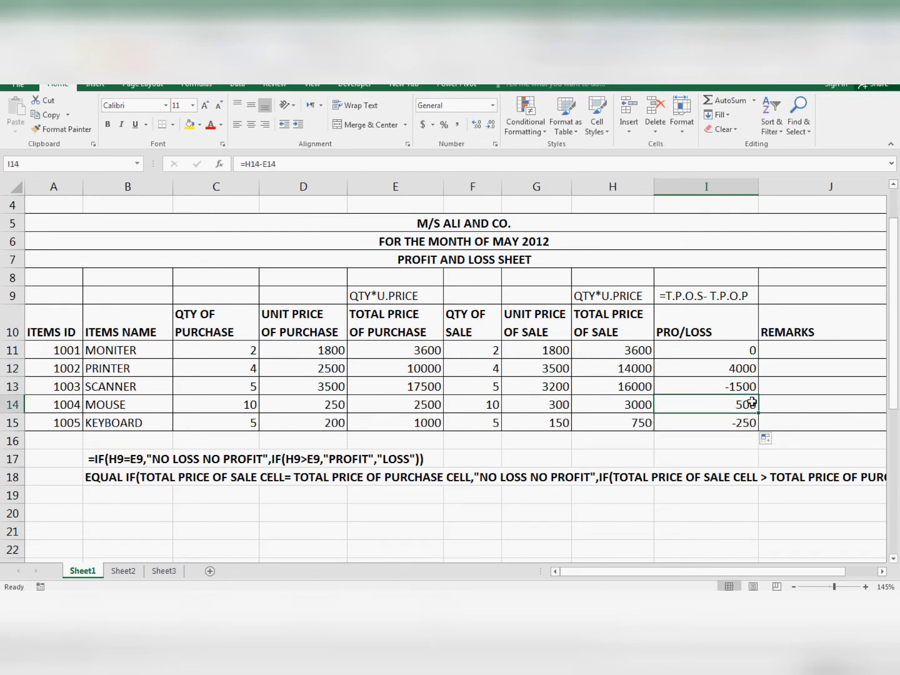
- Begin the remarks formula in J11 as an IF function with the logical test H11=E11
click(798, 353)
click(881, 570)
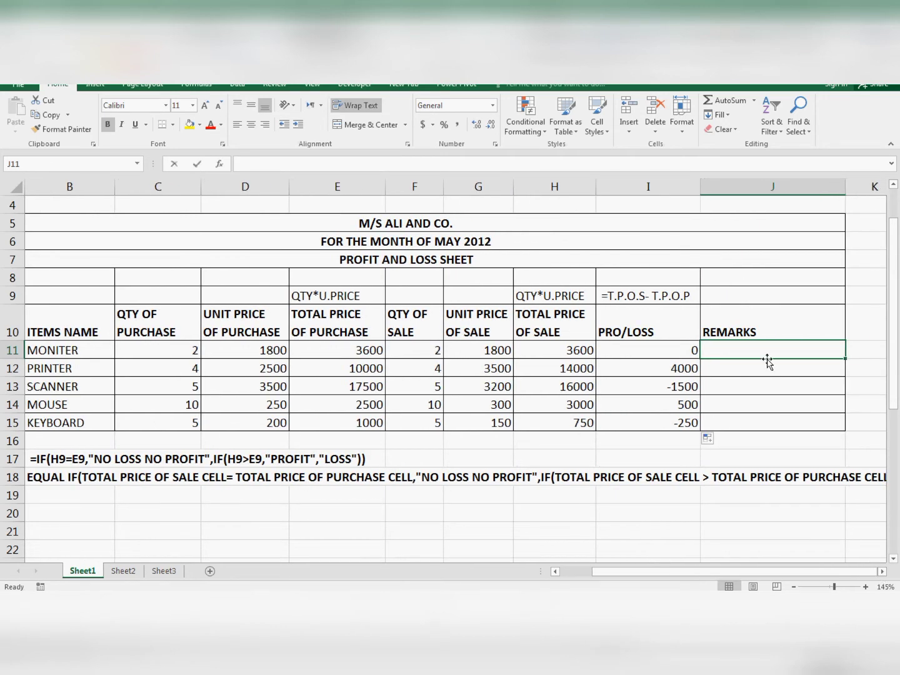
text(=ifaaa)
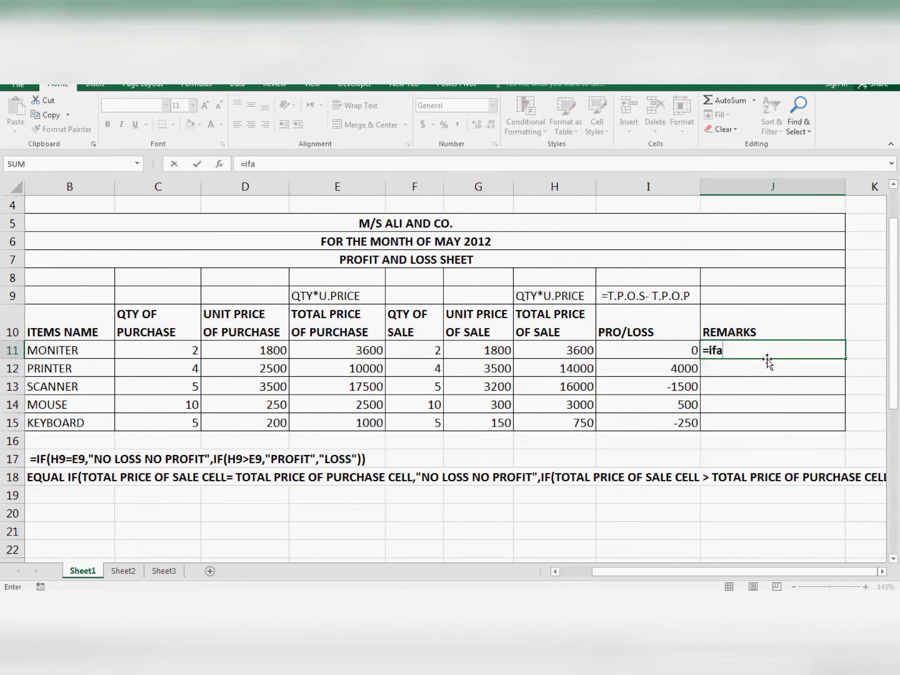
key(BackSpace)
key(BackSpace)
key(BackSpace)
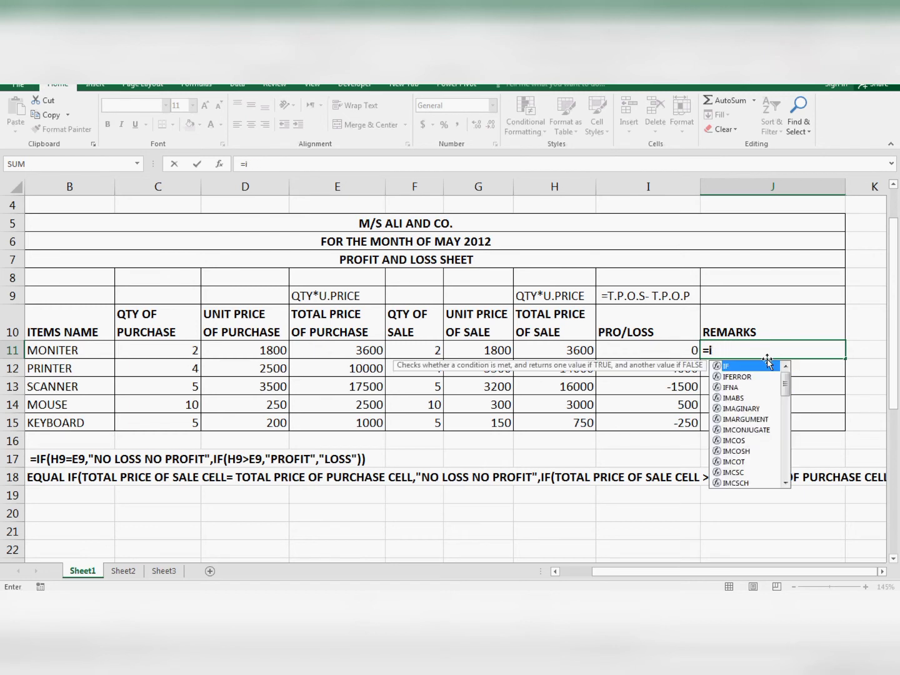
key(Escape)
text(IF)
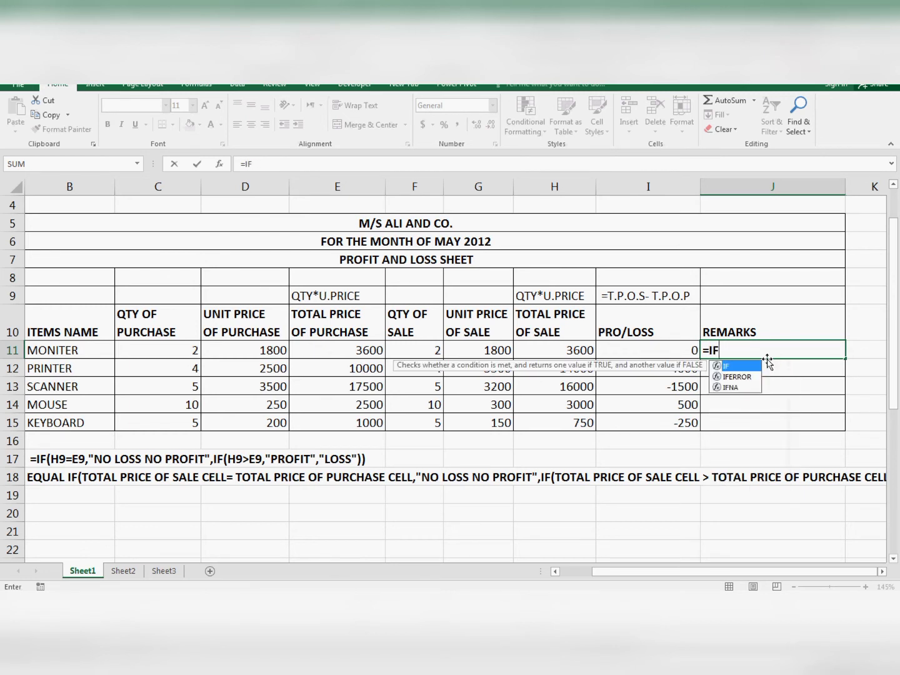
text(()
key(Left)
key(Left)
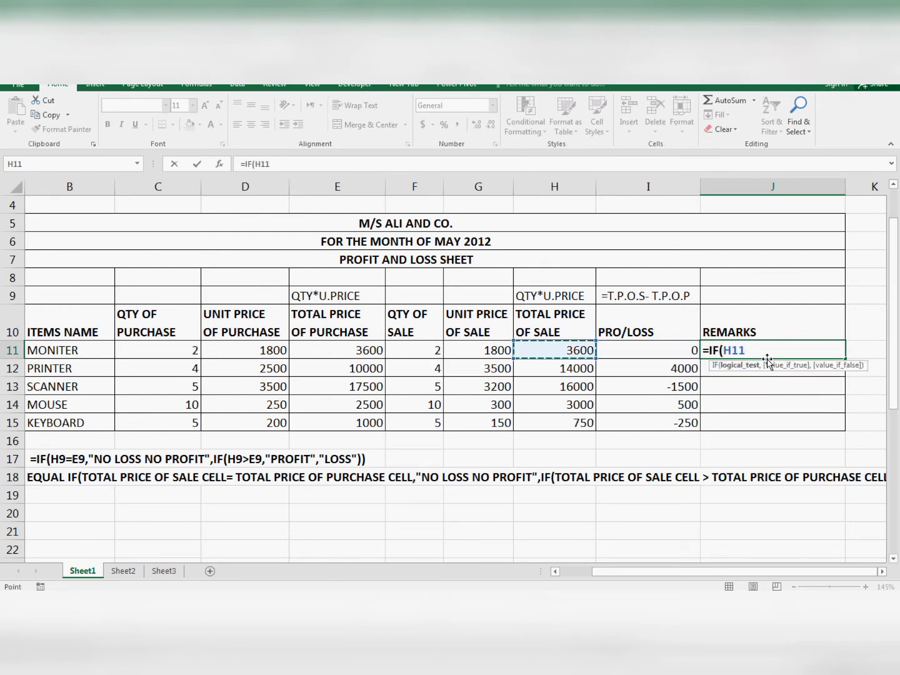
text(=)
key(Left)
key(Left)
key(Left)
key(Left)
key(Left)
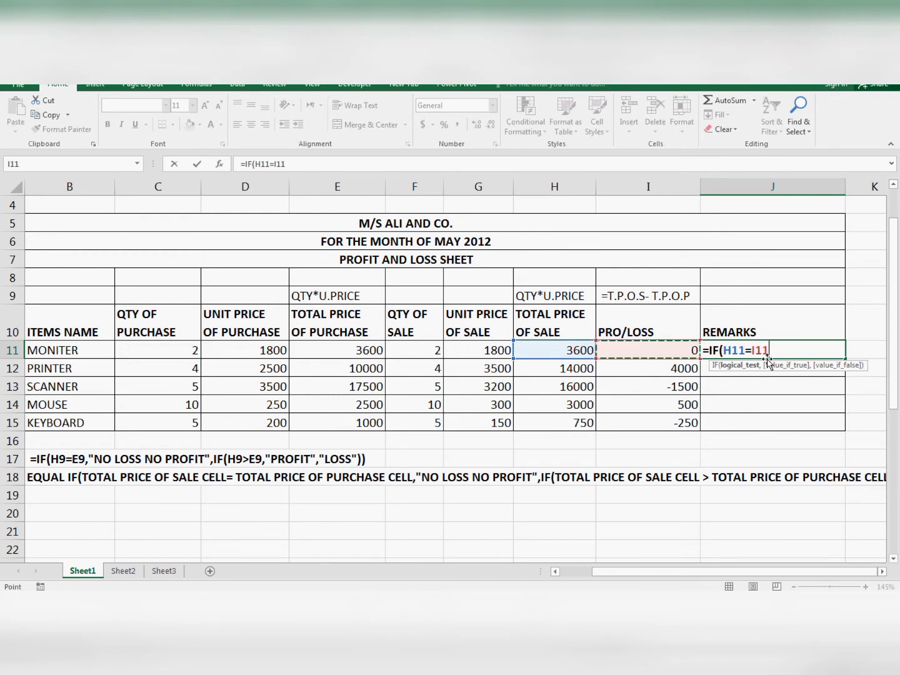
text(,)
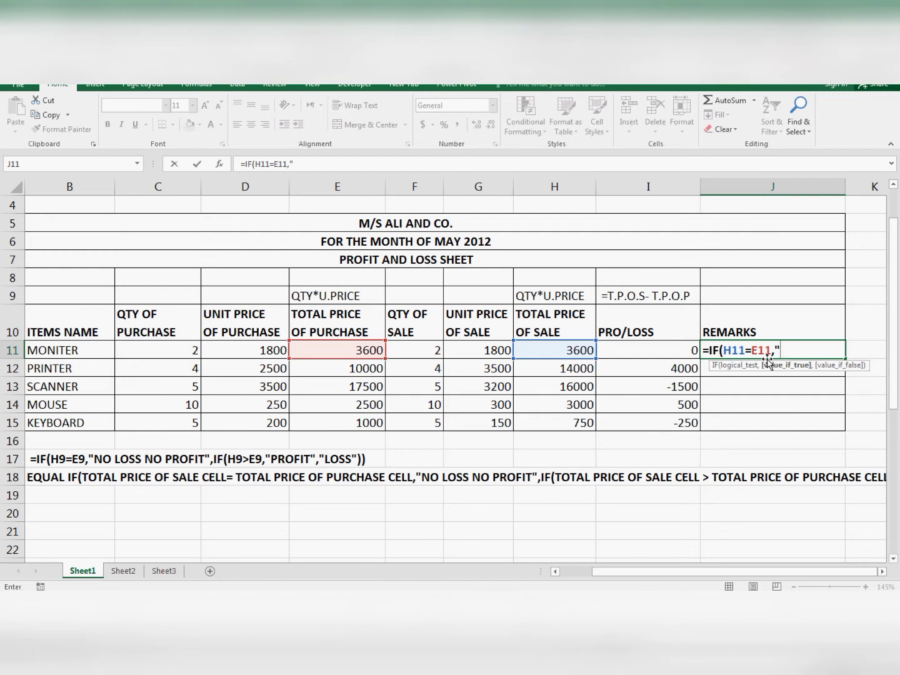
text("NO POR)
- Add "NO PROFIT NO LOSS" as the value-if-true argument of the IF formula in J11
key(BackSpace)
key(BackSpace)
text(ROFIT NO LOSS)
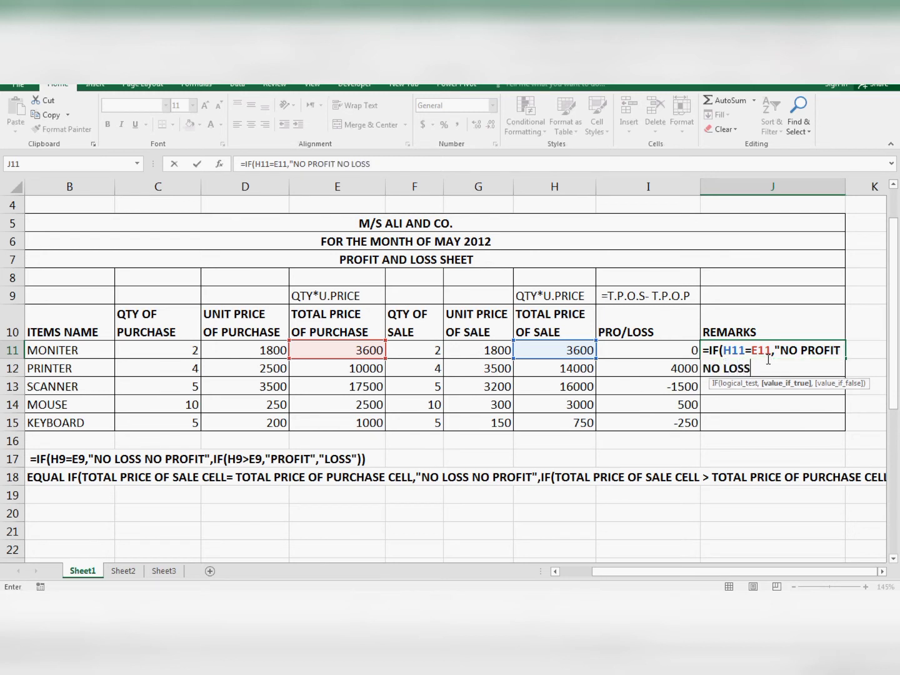
text(S,IF()
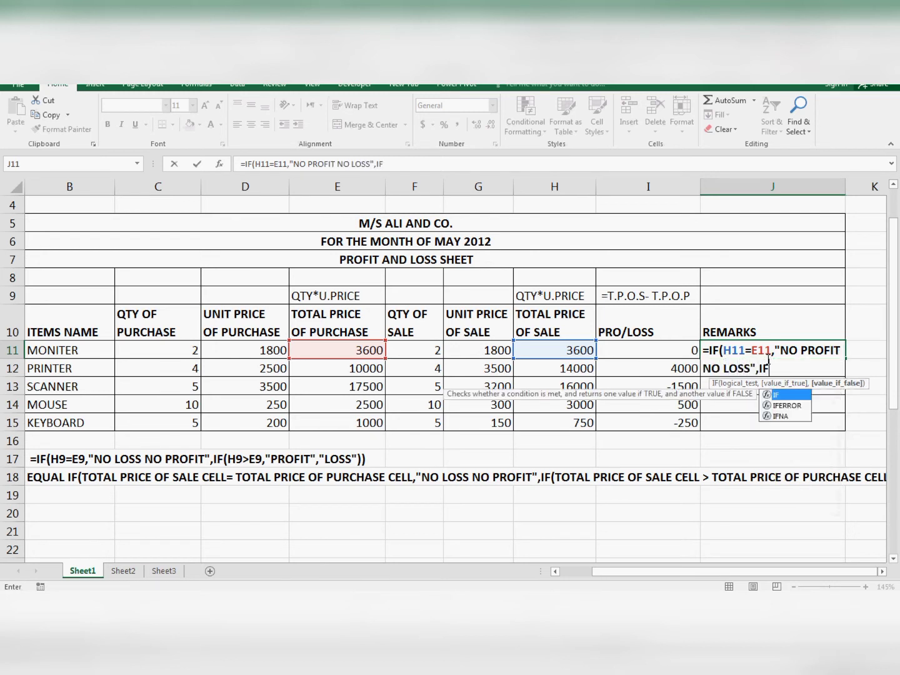
- Nest a second IF as the value-if-false argument in J11, with the logical test H11>E11
key(Left)
key(Left)
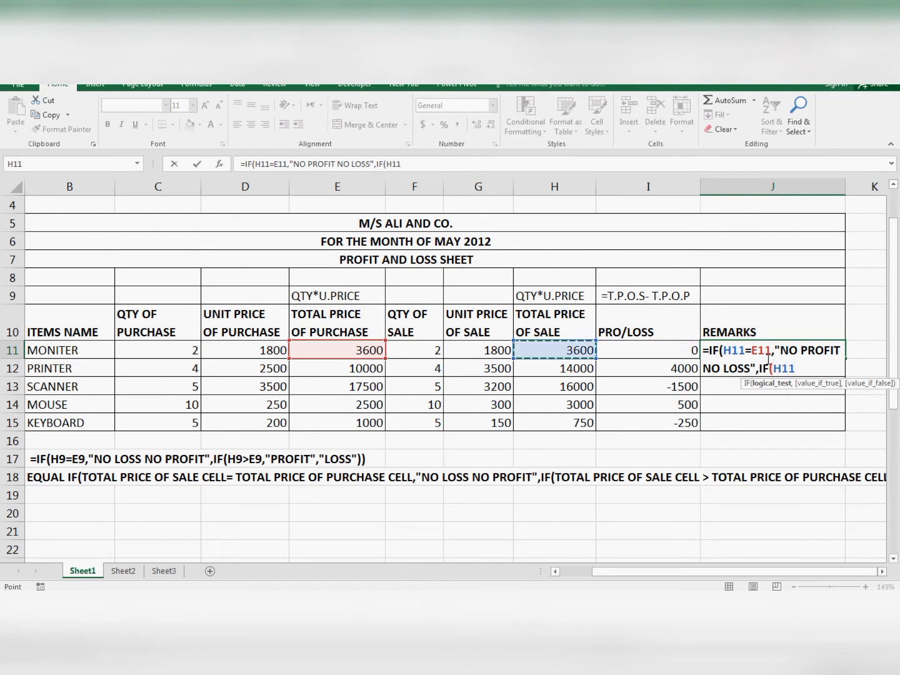
text(>)
key(Up)
key(Left)
key(Left)
key(Left)
key(Left)
key(Left)
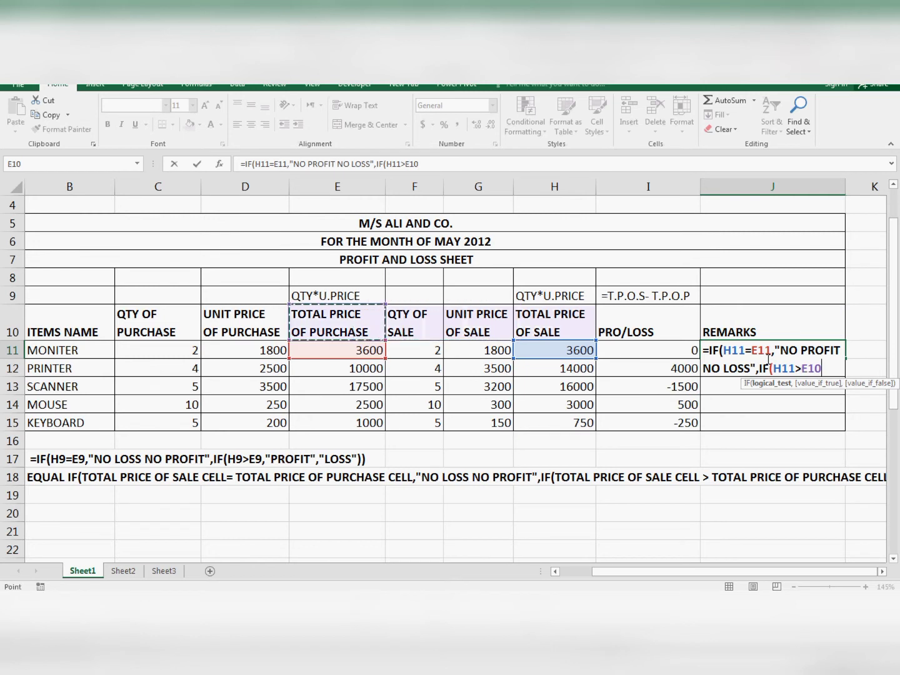
key(Down)
text(,)
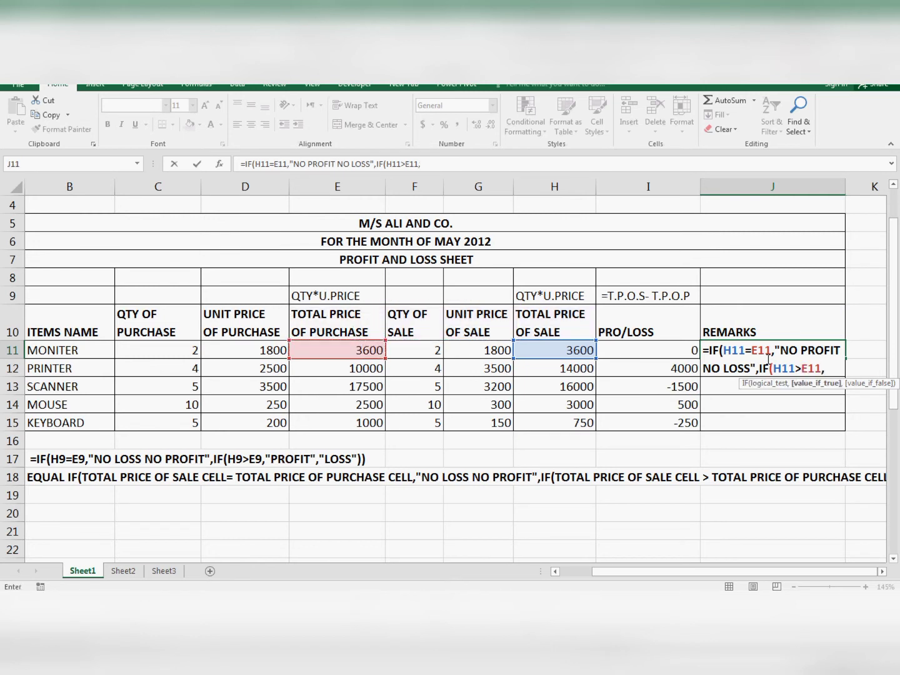
text("PRO)
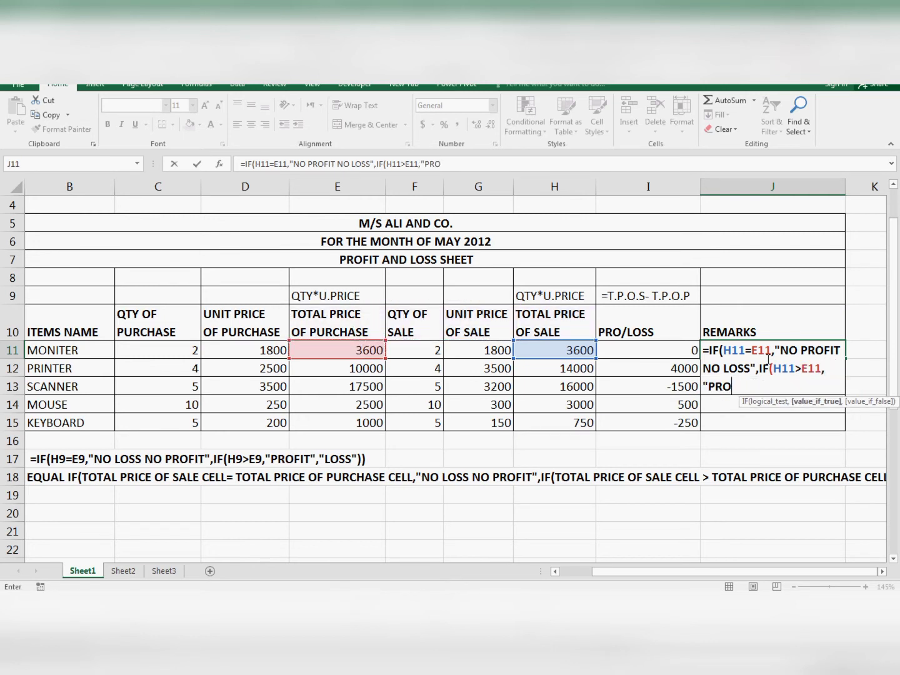
text(FIT",)
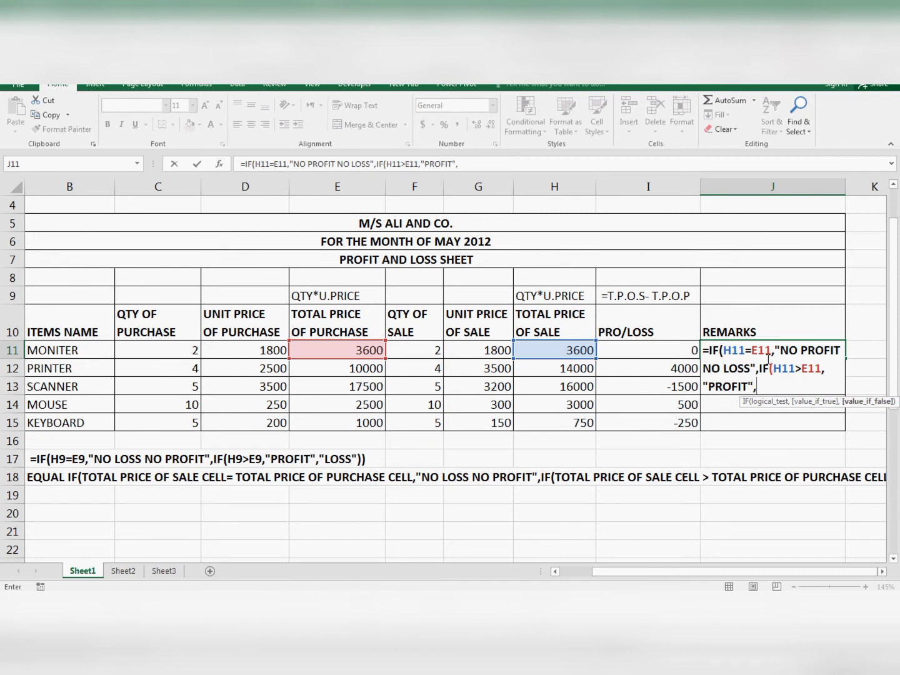
text("LOSS")))
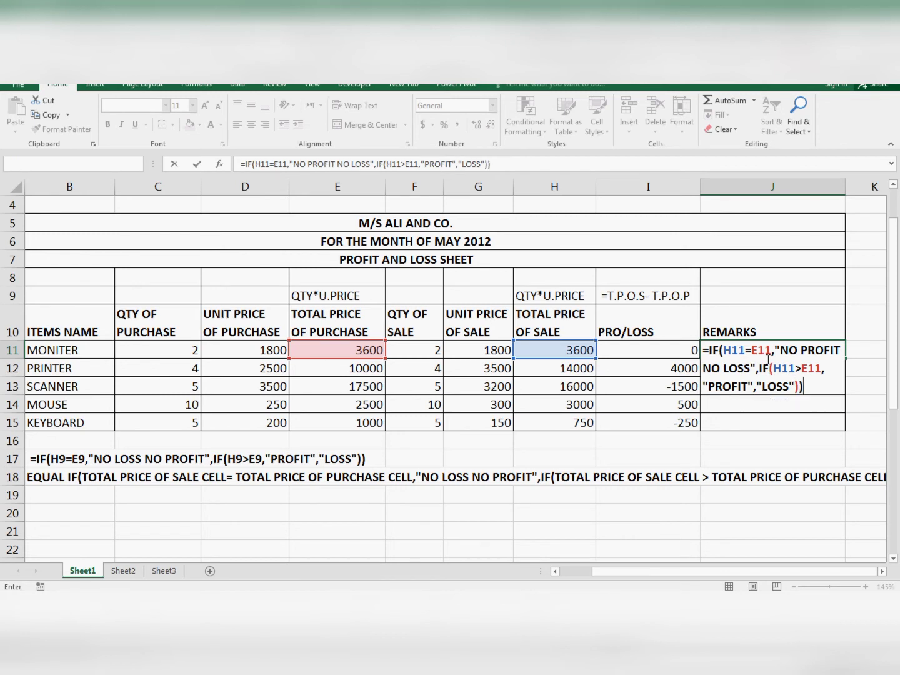
- Complete the nested IF in J11 with "PROFIT" if true and "LOSS" if false, and enter the formula
key(Return)
- Fill the J11 remarks formula down to J15 and compare the remarks with the profit/loss values in column I
click(767, 355)
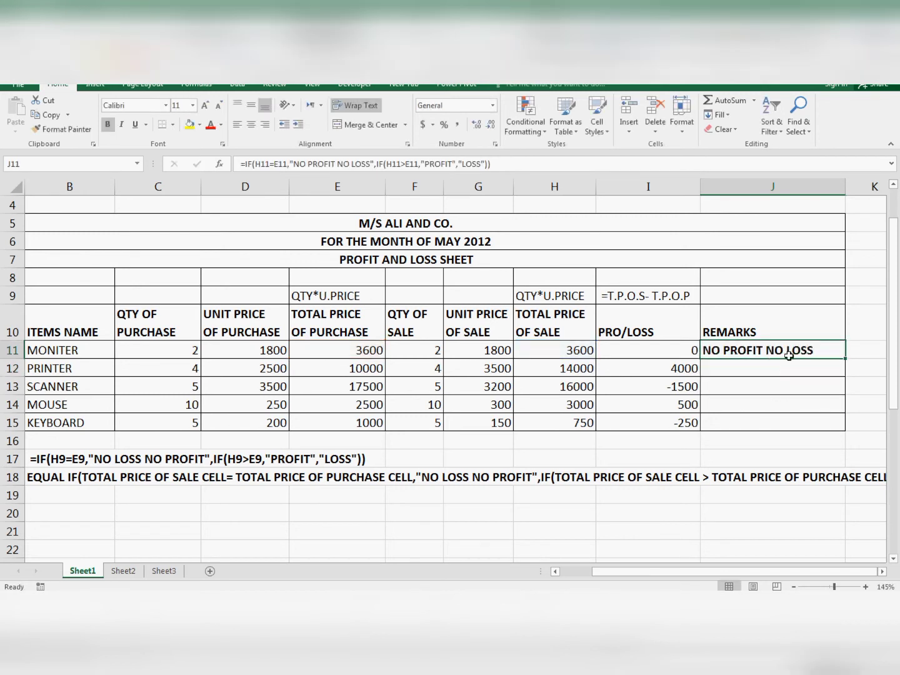
drag(844, 358, 816, 426)
click(734, 402)
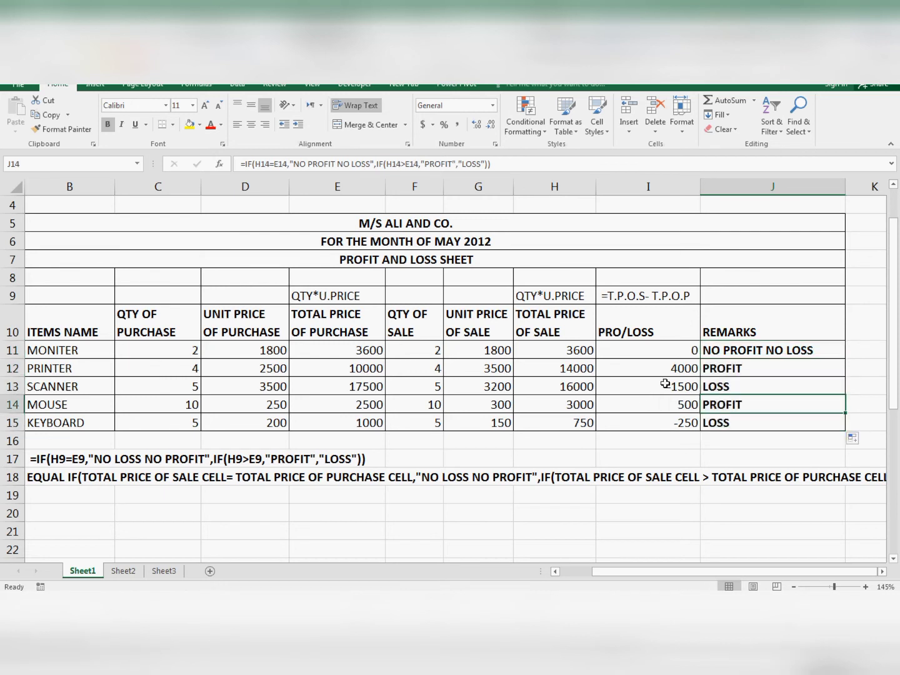
click(666, 386)
key(Right)
click(695, 406)
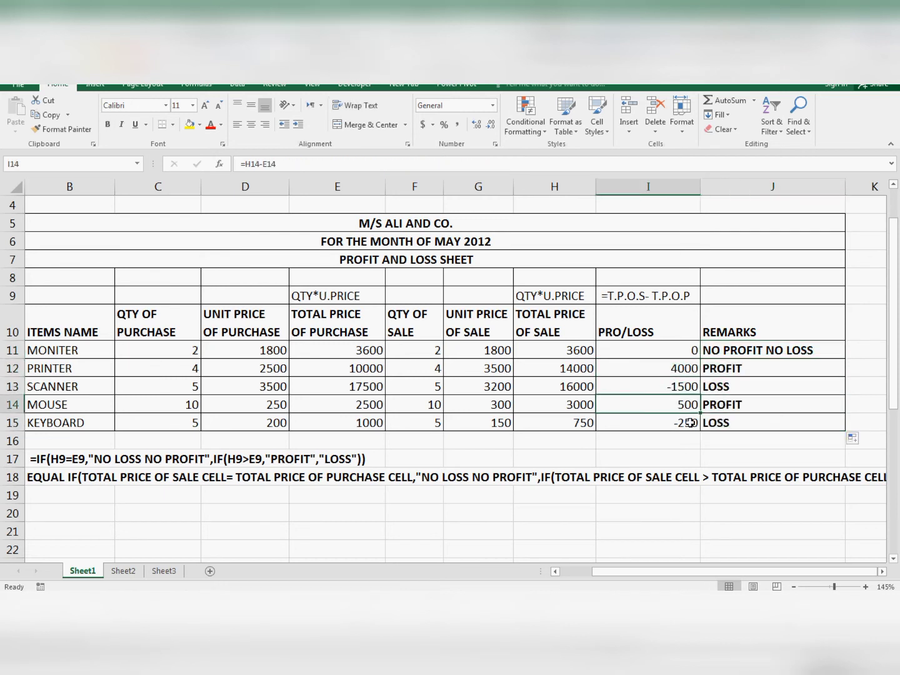
click(689, 424)
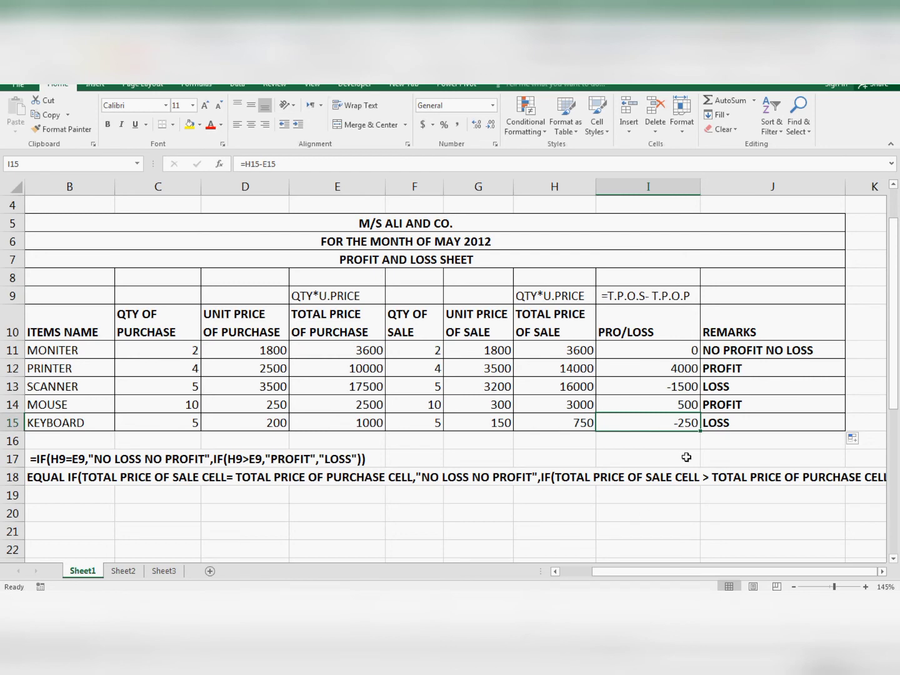
click(686, 456)
click(743, 348)
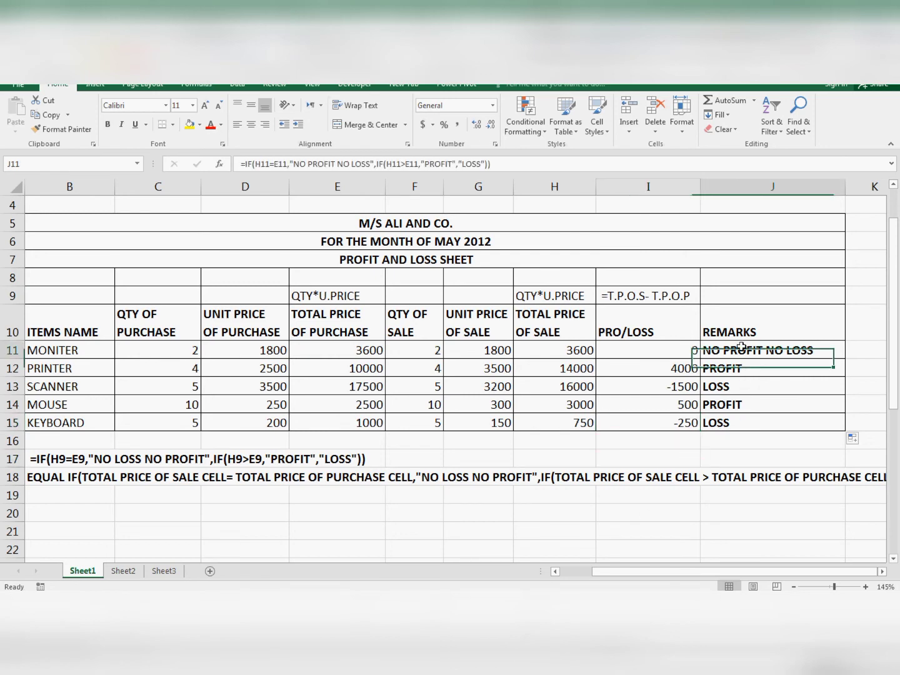
- Examine the sample nested IF formula in B17 and read through its worded explanation in row 18
click(73, 462)
click(554, 571)
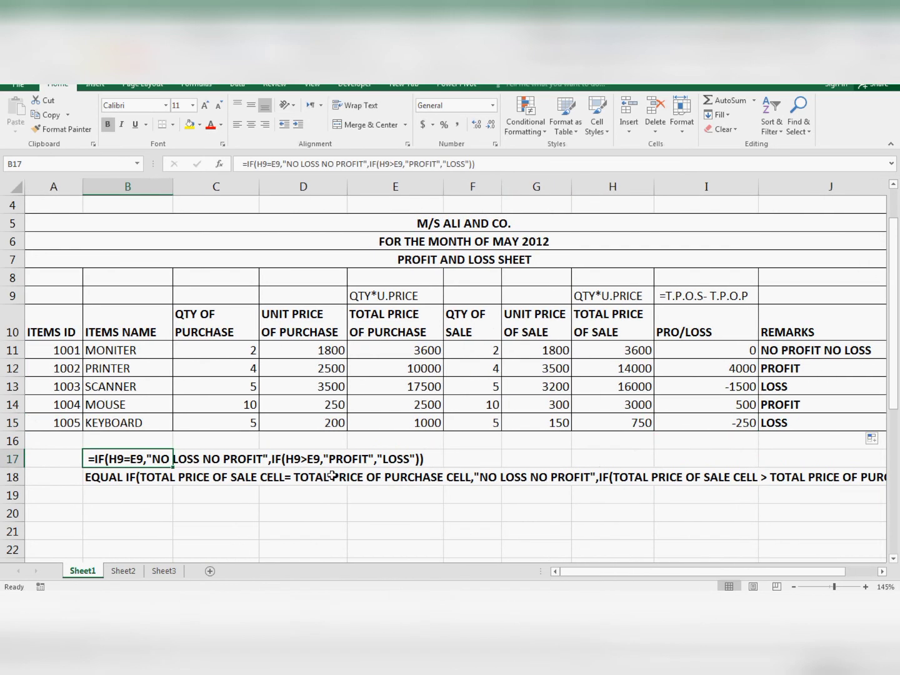
click(93, 483)
click(236, 484)
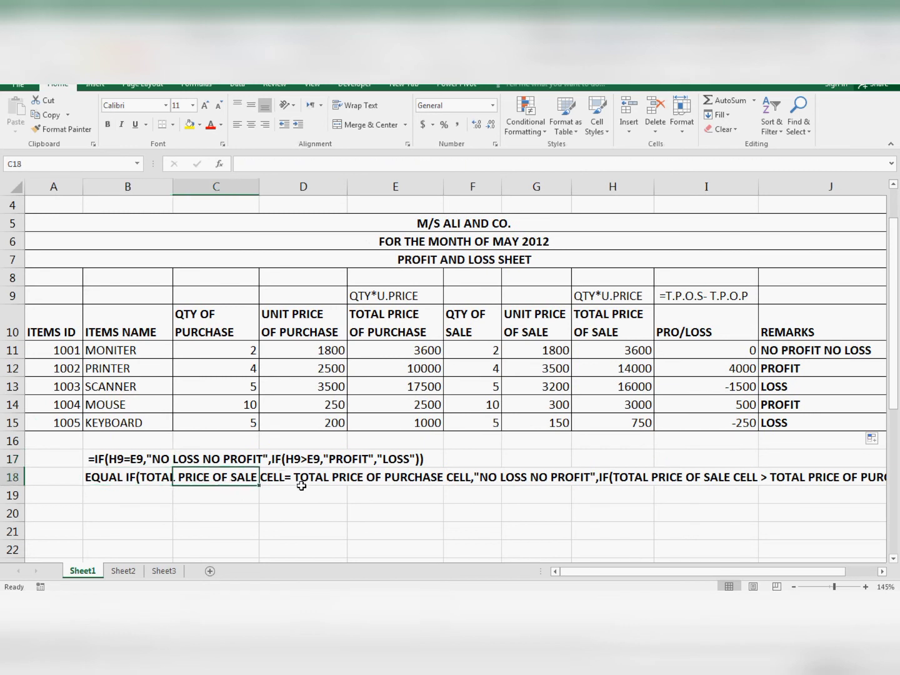
drag(313, 488, 333, 485)
click(387, 478)
click(469, 478)
click(612, 476)
click(676, 472)
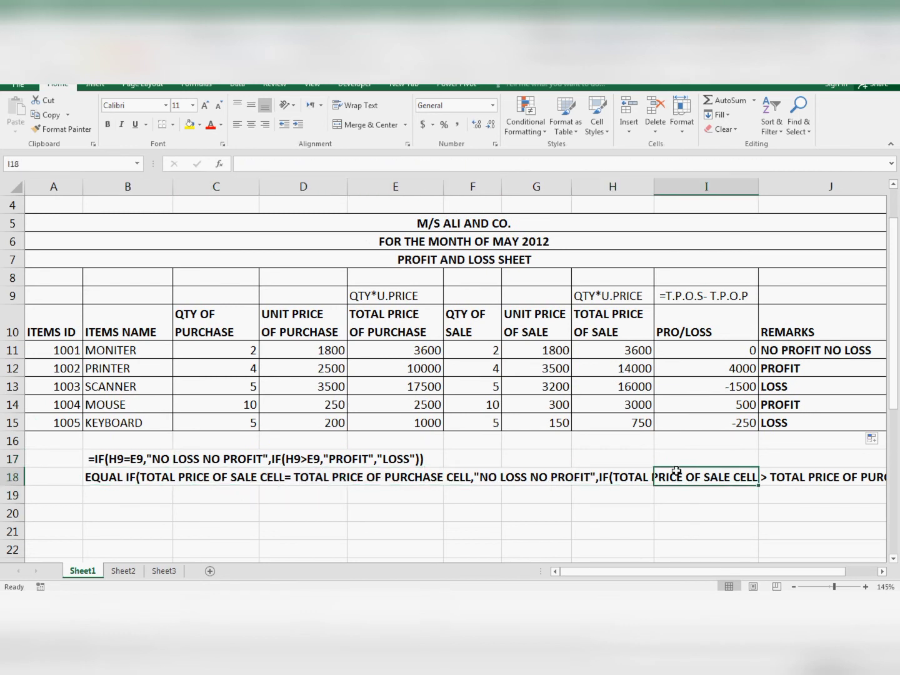
- Review the formula notes in I9, H9 and E9 alongside the calculated cells beneath them
click(717, 363)
click(714, 291)
click(619, 354)
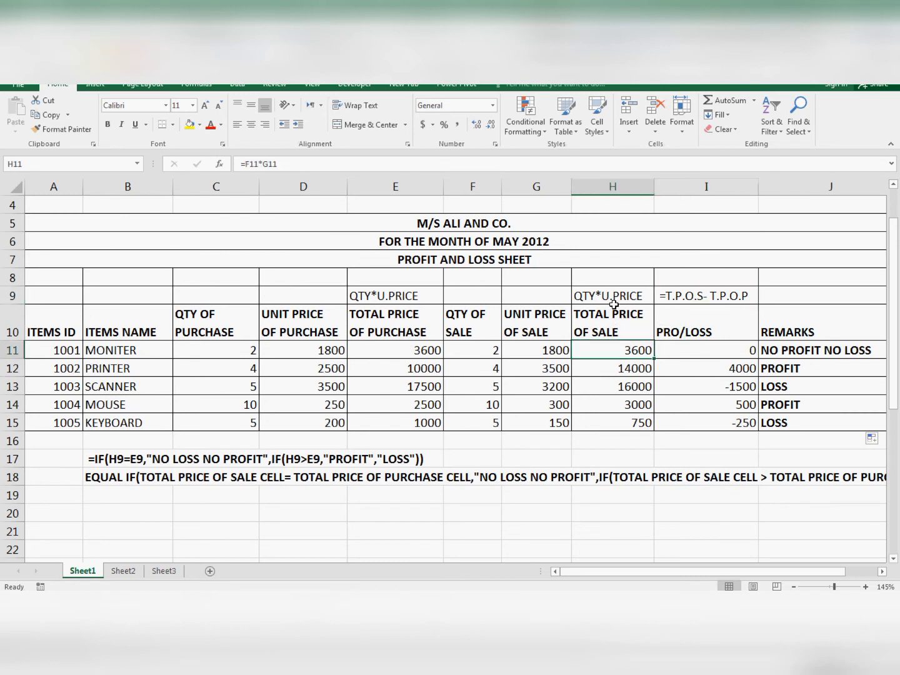
click(609, 299)
click(407, 373)
click(391, 300)
click(388, 282)
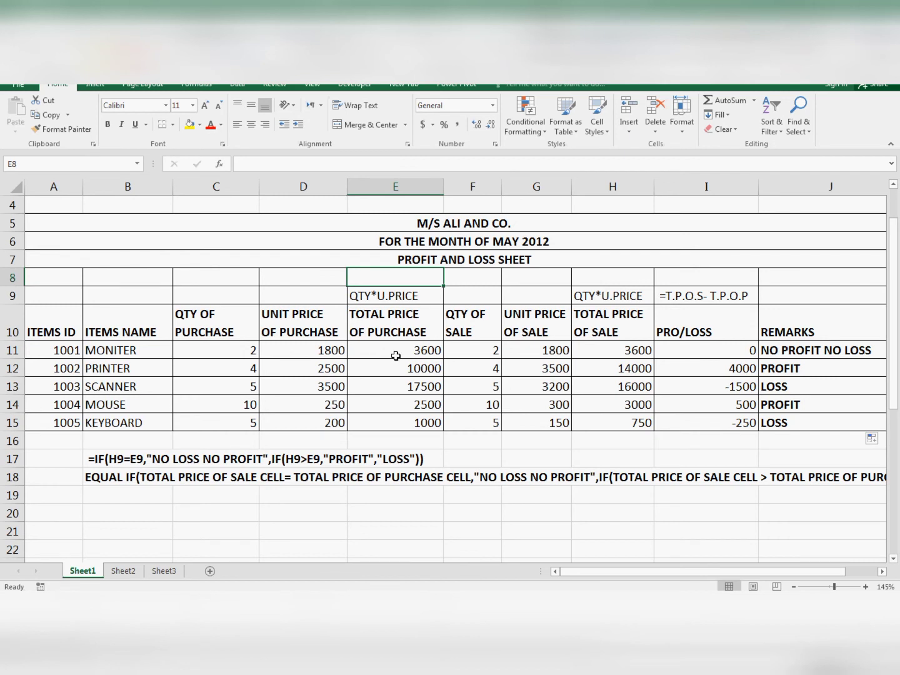
- Review the table's columns from item IDs, names, quantities and unit prices to the calculated totals and profit/loss
click(42, 387)
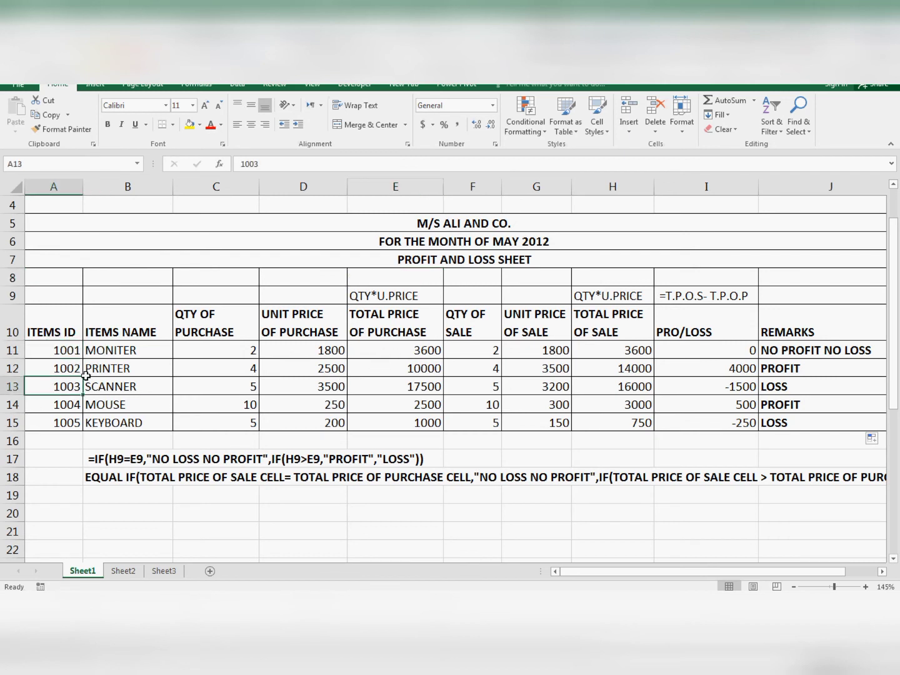
click(111, 346)
click(231, 337)
click(228, 401)
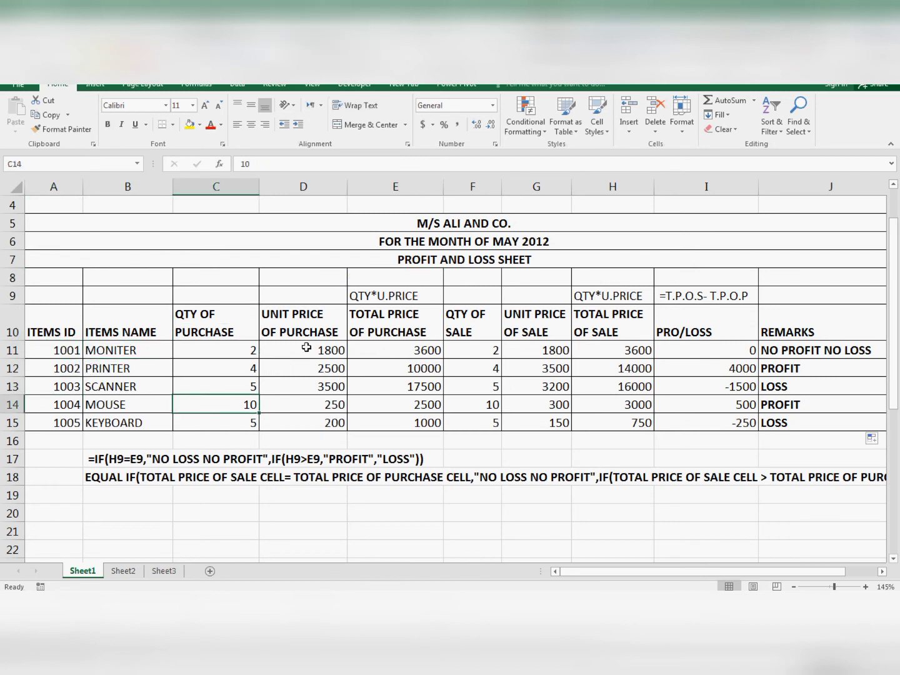
click(307, 346)
click(298, 399)
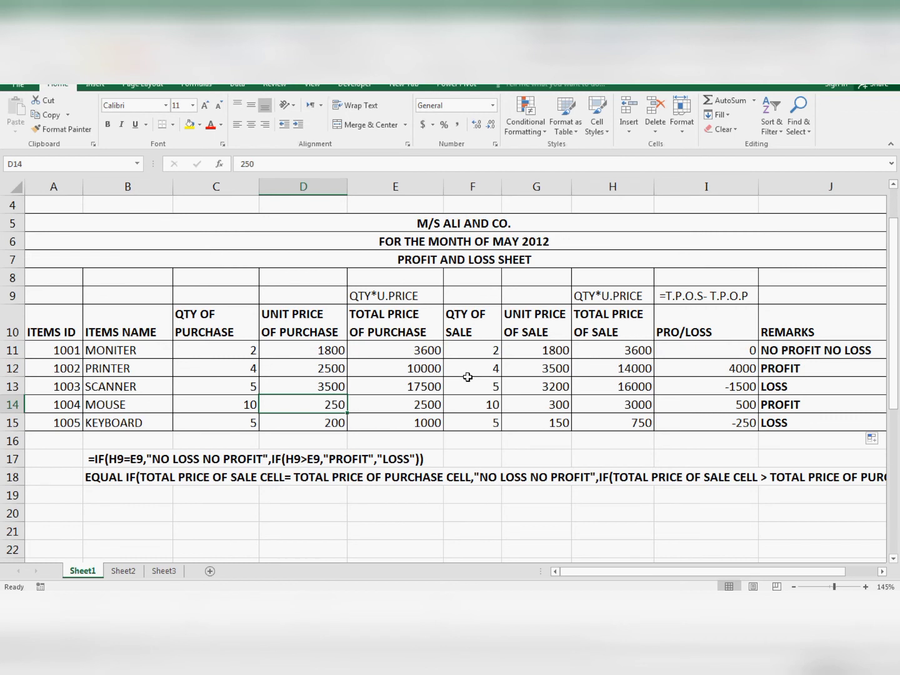
click(407, 368)
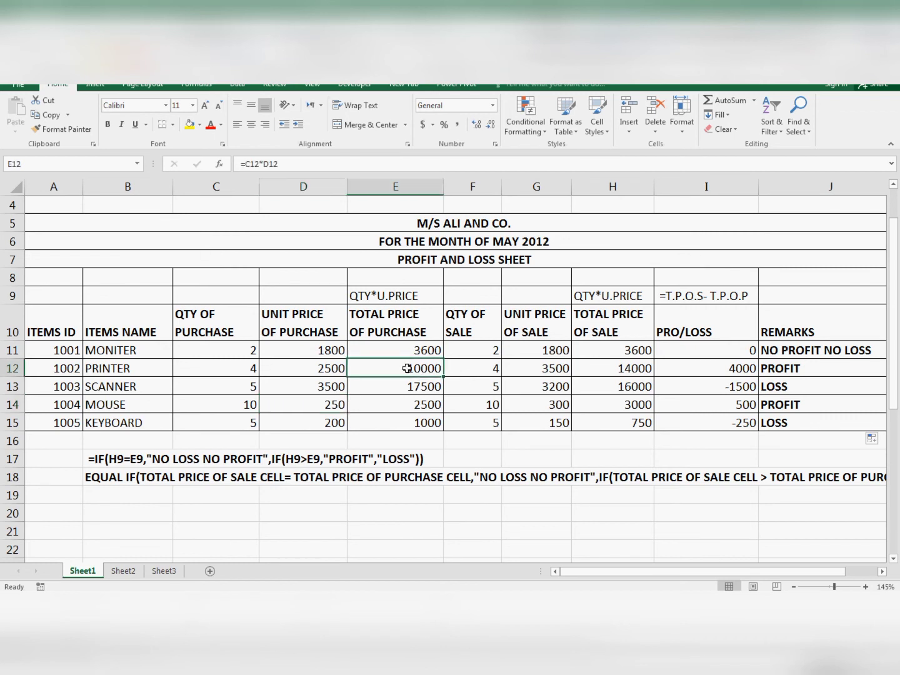
click(493, 368)
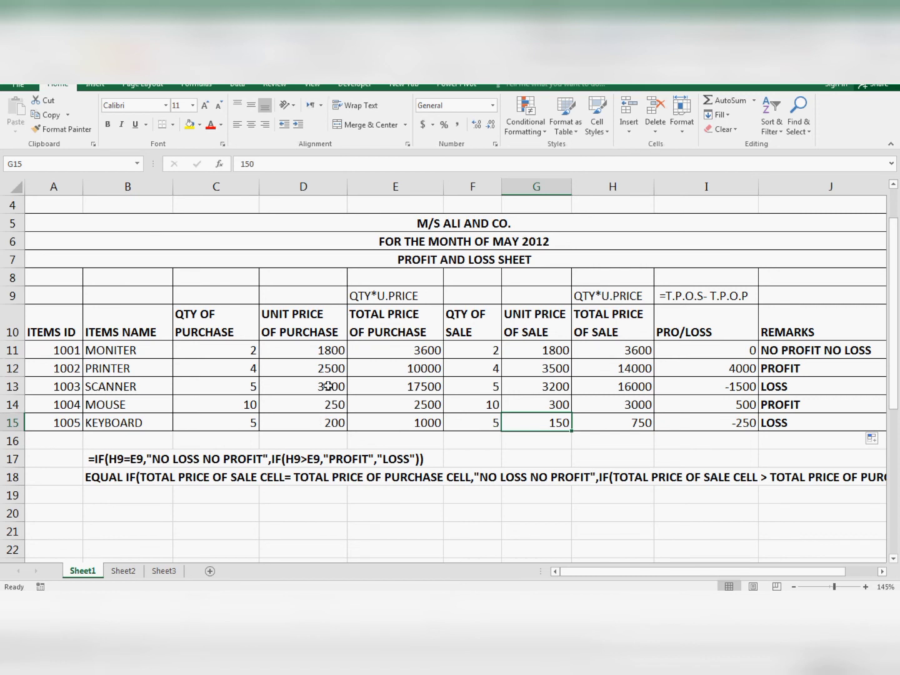
click(400, 366)
click(389, 414)
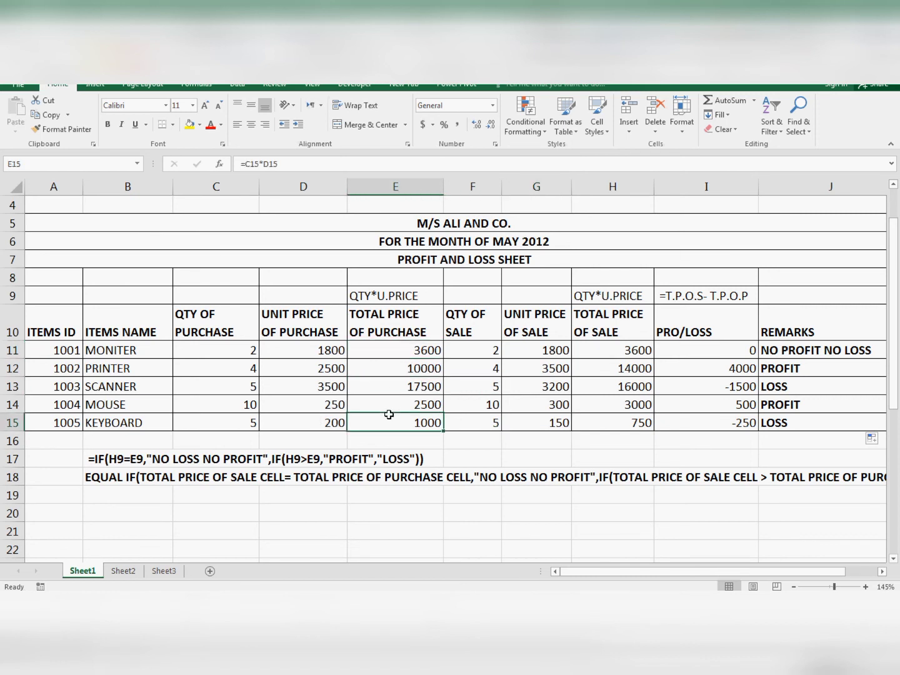
click(732, 373)
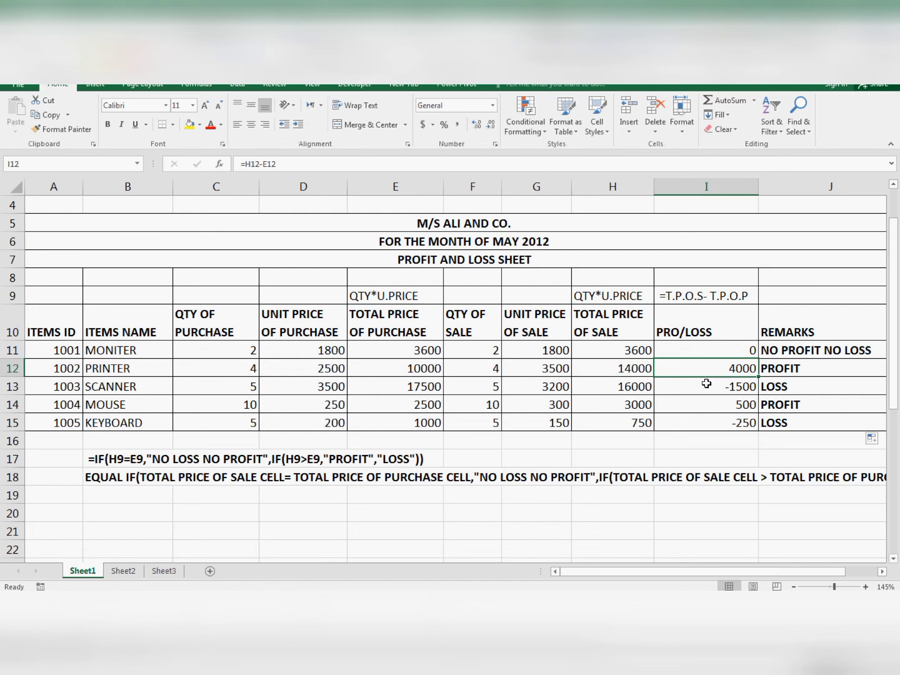
- Examine the formulas in the total price of purchase column, E11 to E14
click(473, 436)
click(403, 346)
click(391, 403)
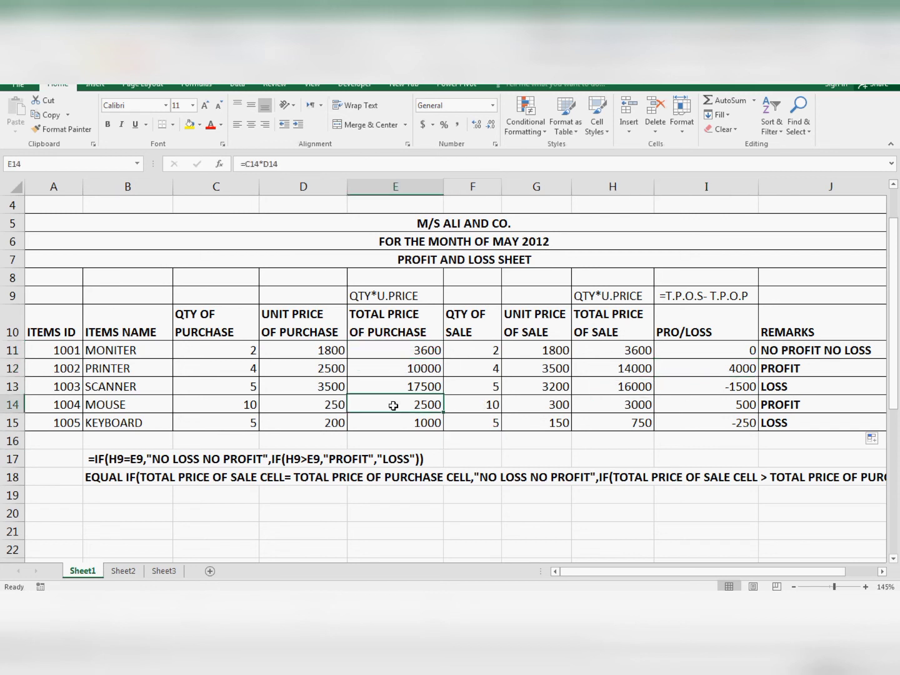
click(410, 347)
click(396, 403)
click(397, 436)
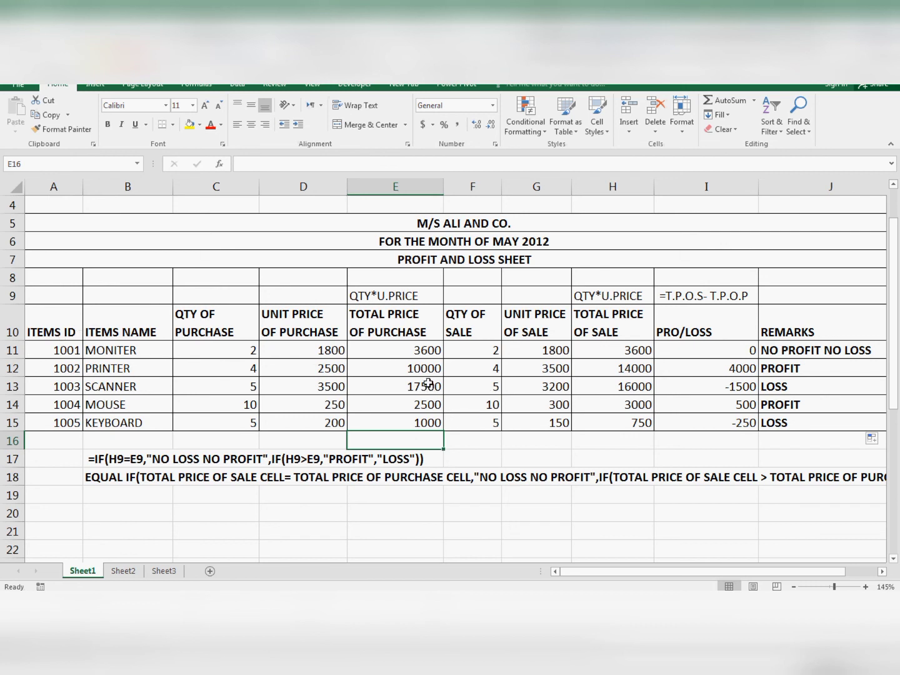
click(400, 366)
click(378, 318)
click(387, 353)
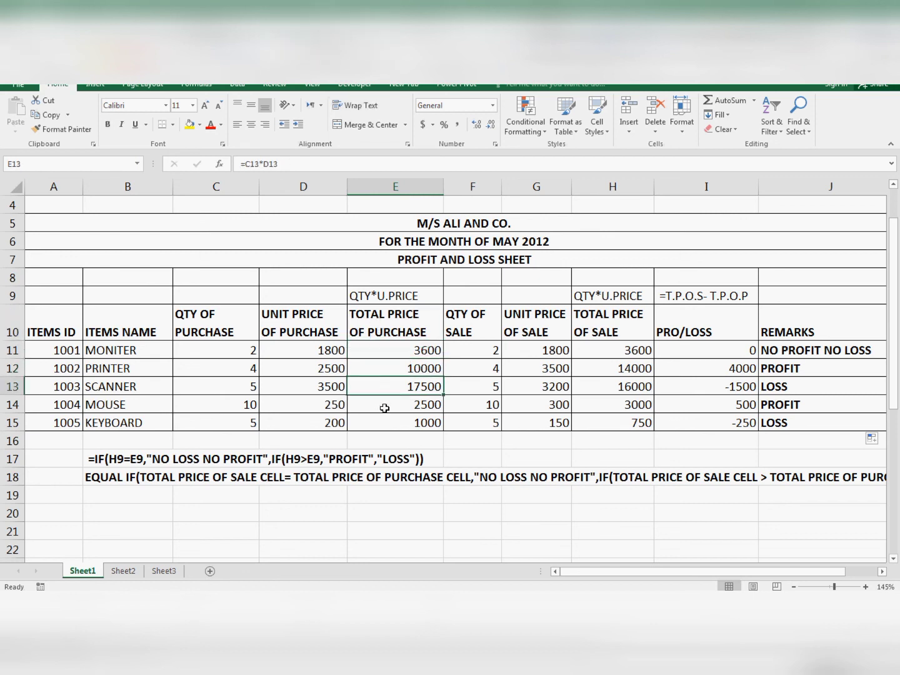
- Review the four calculated columns by selecting cells in total price of purchase, total price of sale, profit/loss and remarks
drag(387, 353, 392, 424)
drag(613, 313, 607, 409)
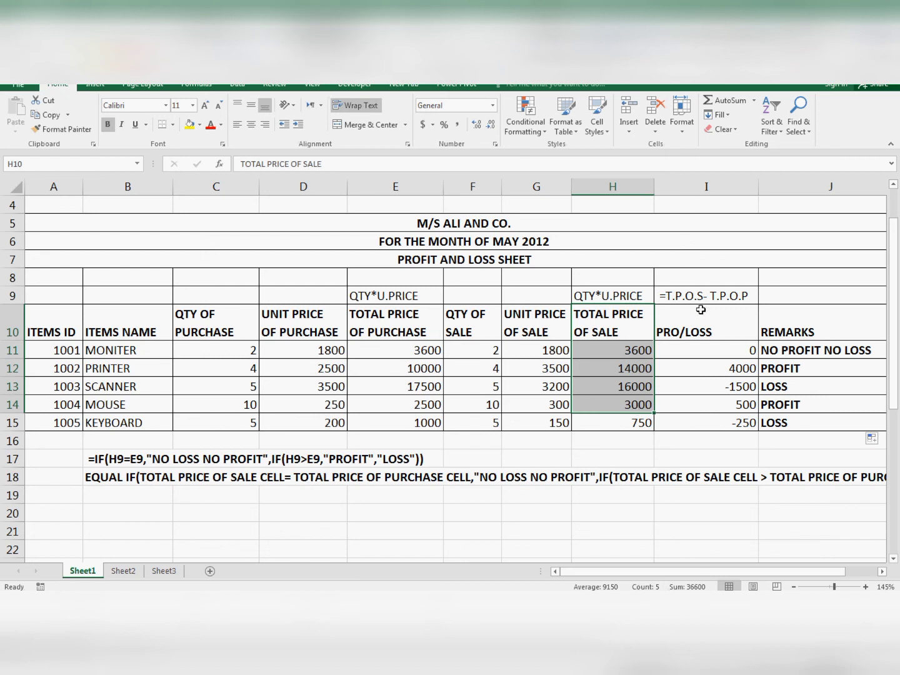
drag(700, 309, 751, 371)
drag(788, 332, 781, 387)
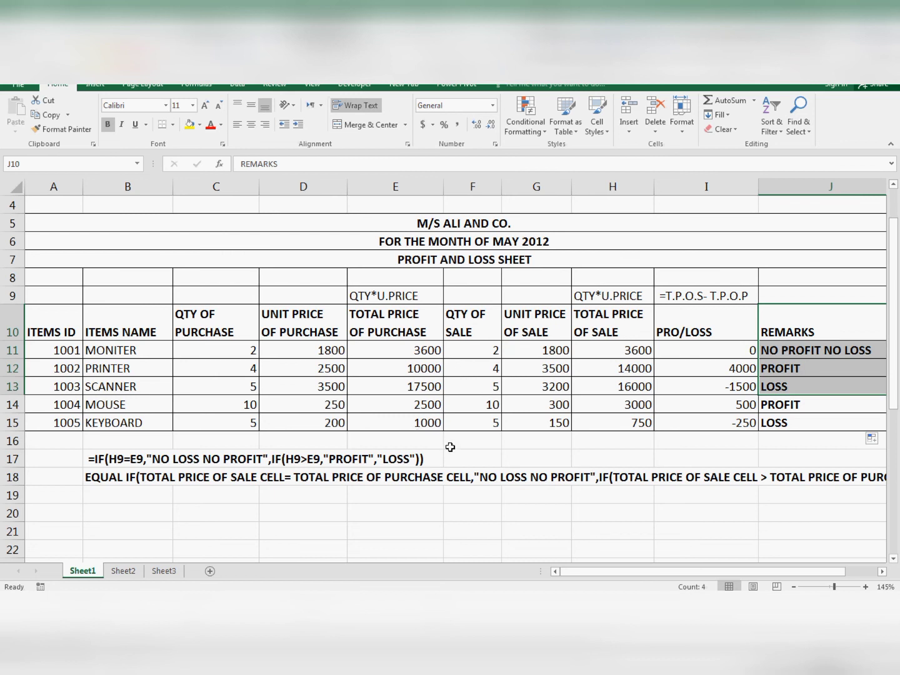
click(360, 385)
click(466, 446)
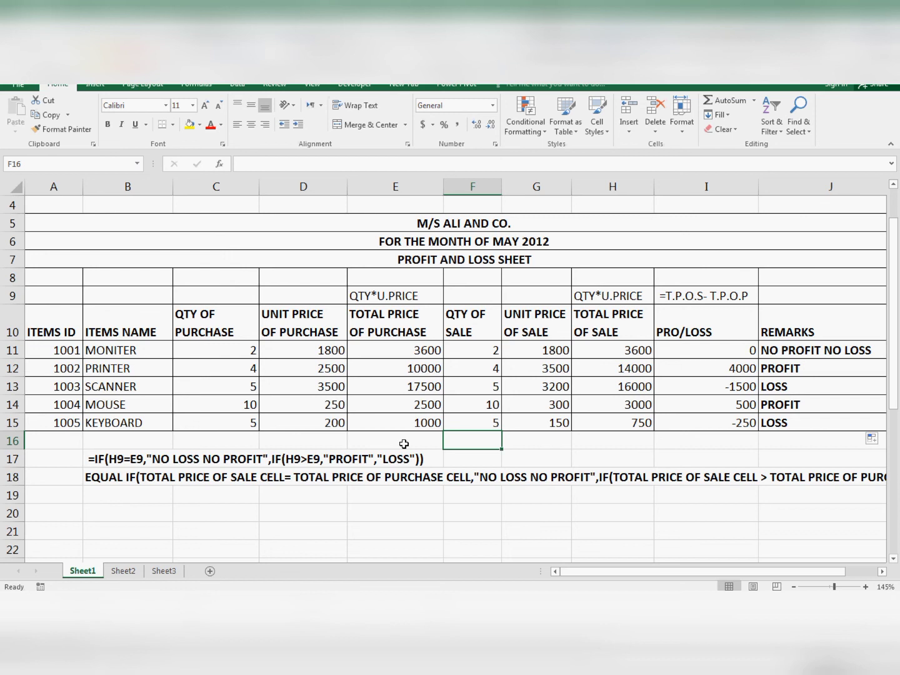
click(408, 260)
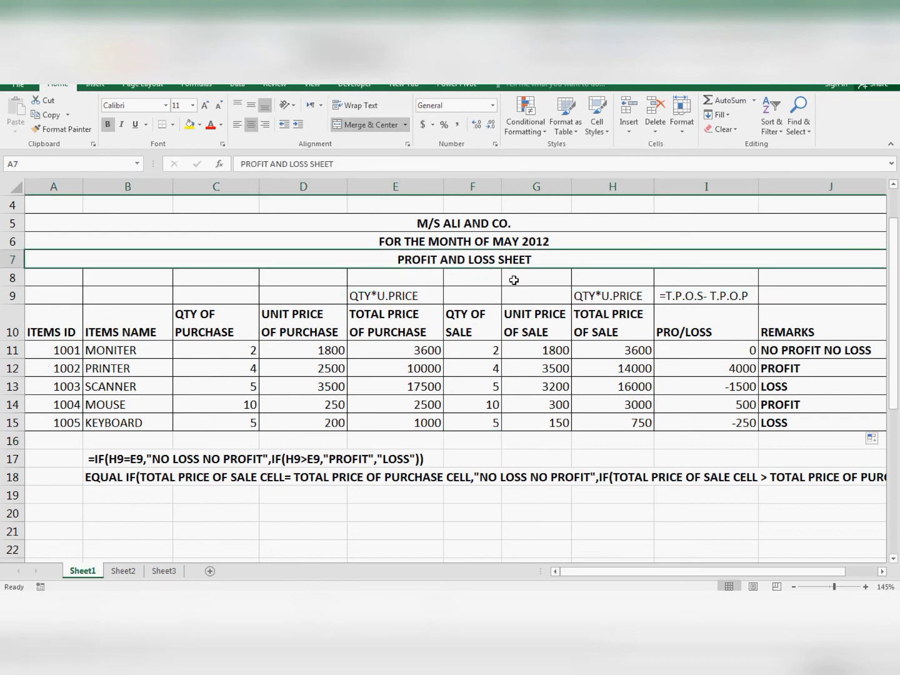
click(398, 506)
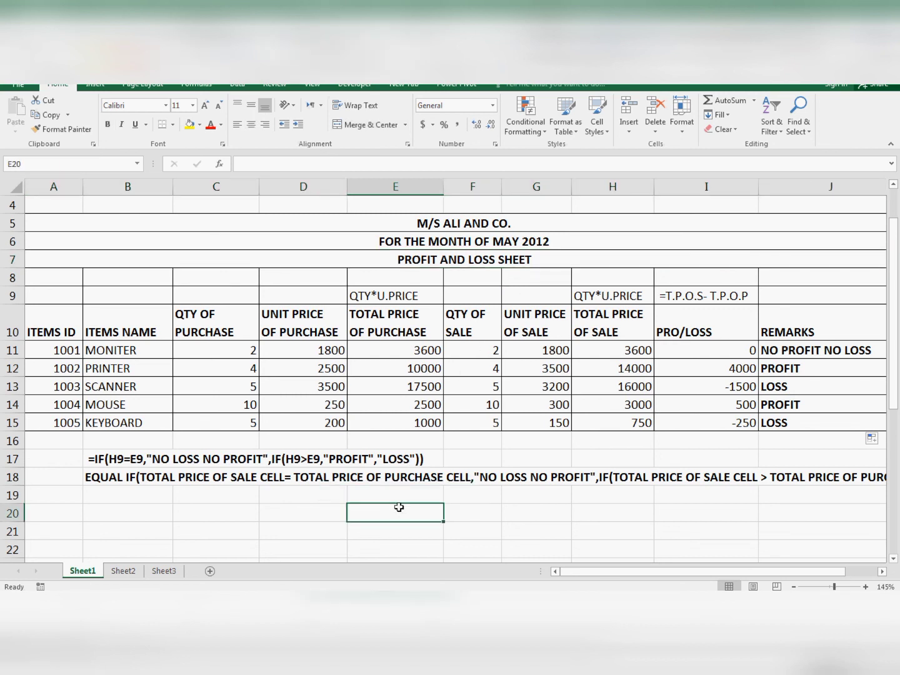